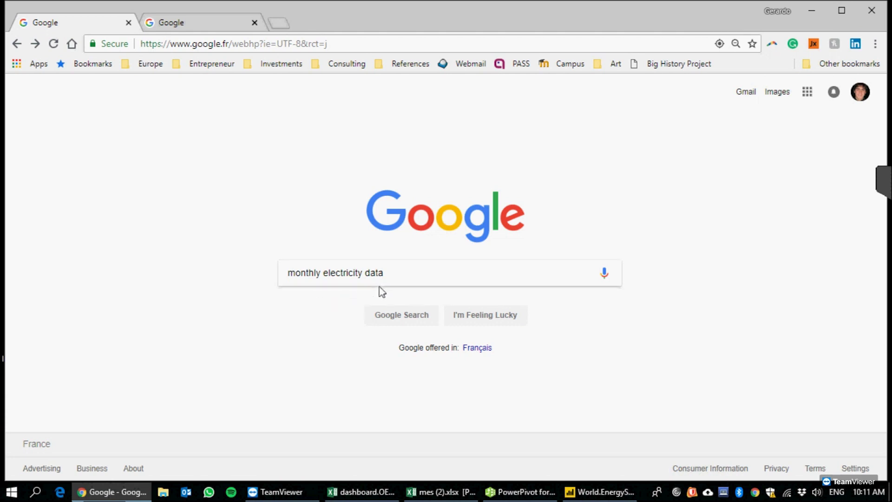
# Search for the IEA Monthly electricity statistics and download the latest Excel file, mes (2).xlsx.
pyautogui.click(400, 315)
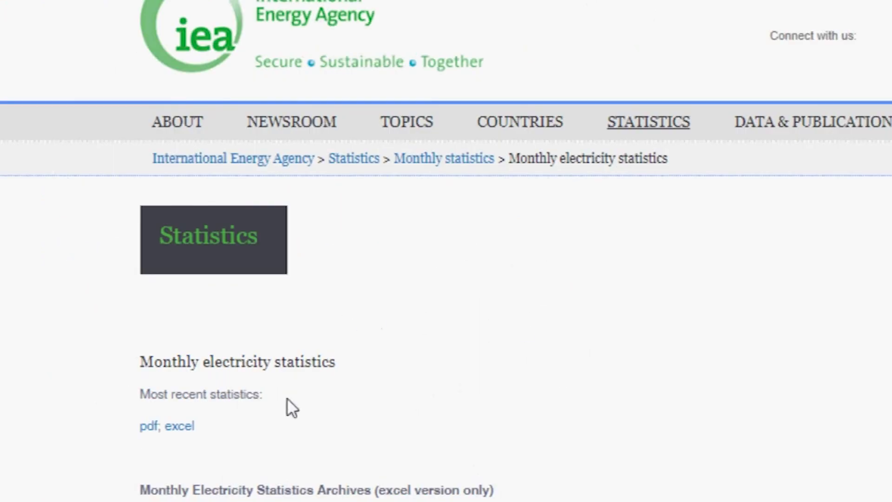
pyautogui.scroll(-5, 445, 364)
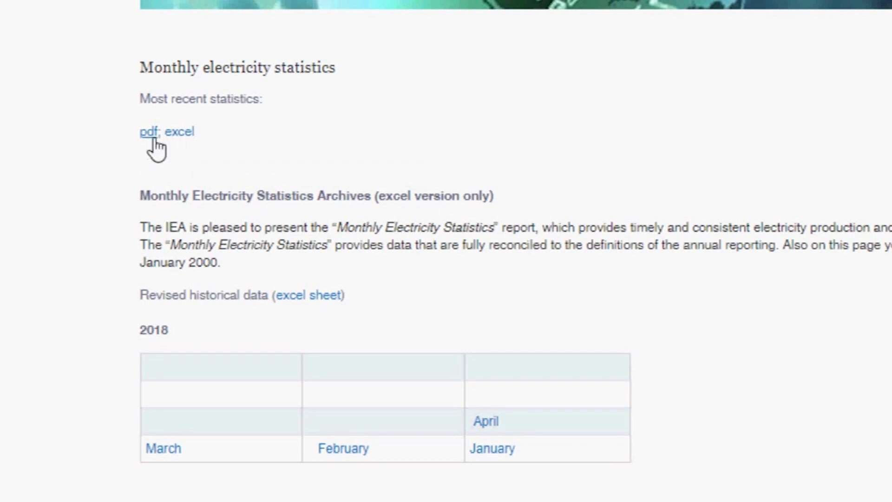
pyautogui.click(179, 132)
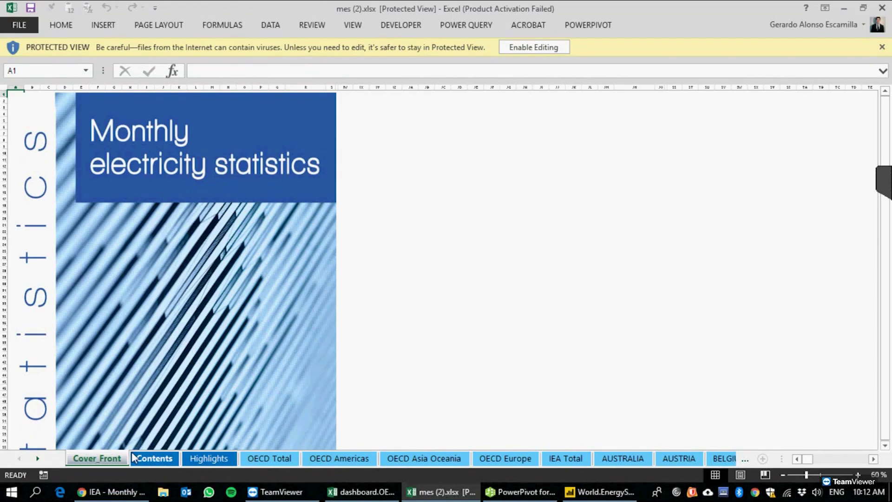
# On the Contents sheet, point out the OECD Total, OECD Americas and OECD Europe entries.
pyautogui.click(153, 459)
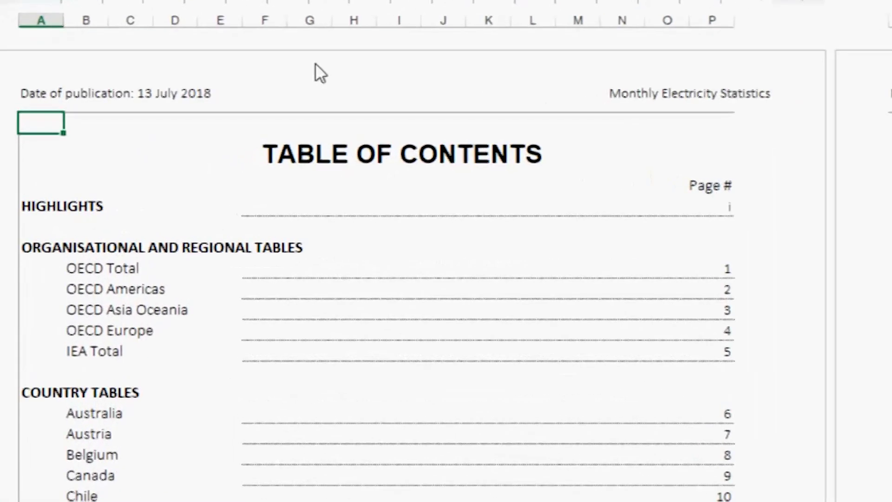
pyautogui.scroll(-6, 368, 180)
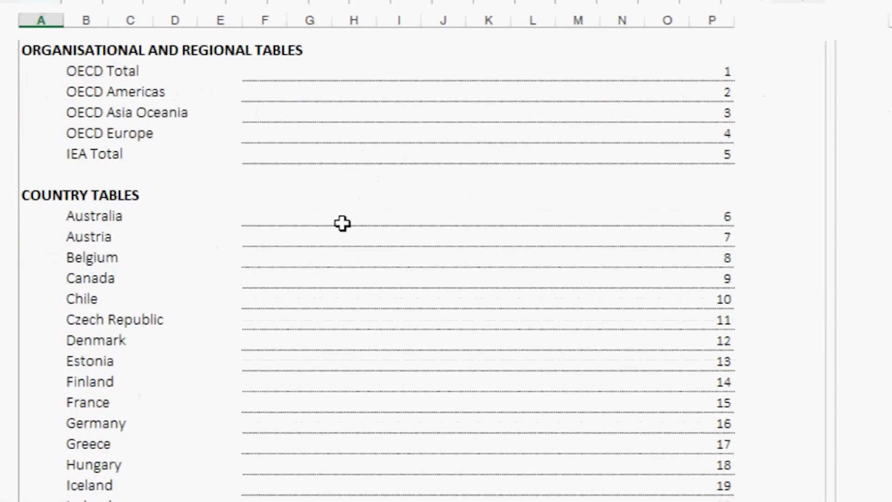
pyautogui.scroll(-8, 340, 190)
pyautogui.scroll(10, 426, 247)
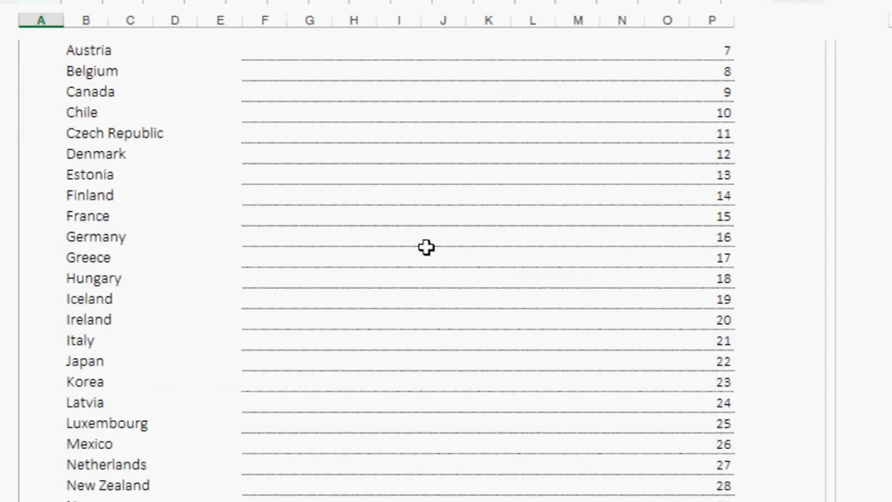
pyautogui.scroll(4, 426, 244)
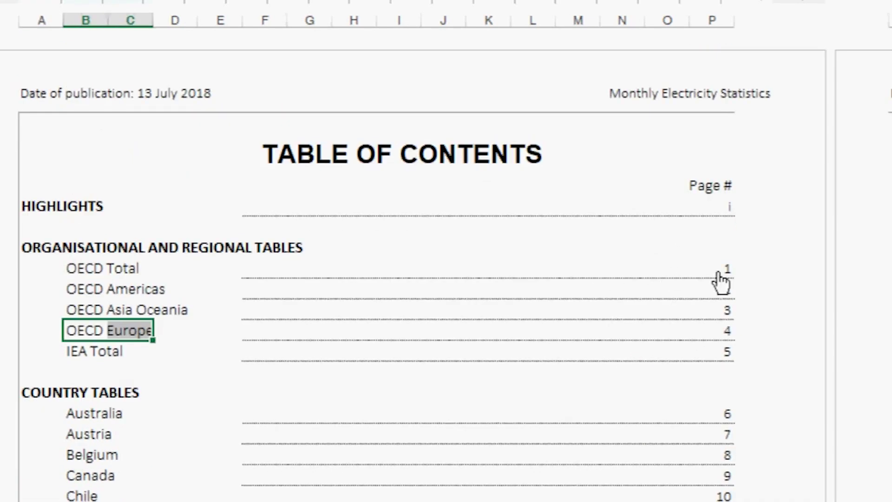
pyautogui.scroll(-2, 697, 280)
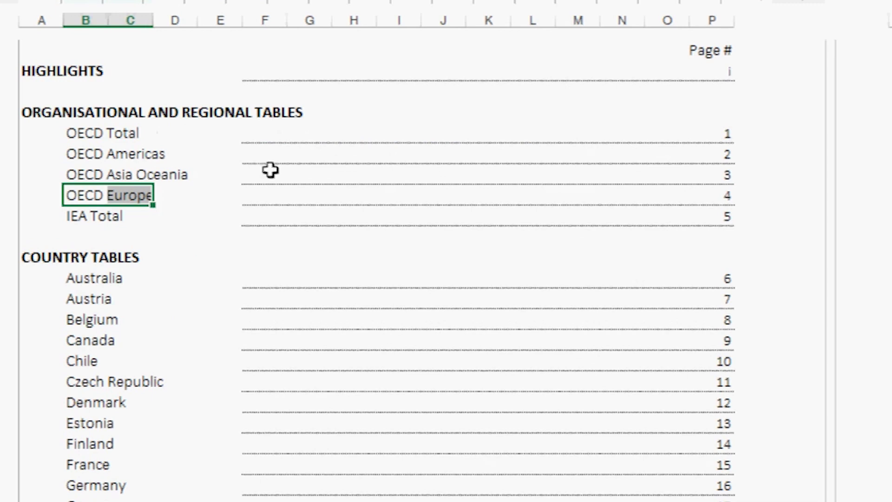
pyautogui.click(167, 136)
pyautogui.click(95, 151)
pyautogui.keyDown('shift'); pyautogui.click(179, 142); pyautogui.keyUp('shift')
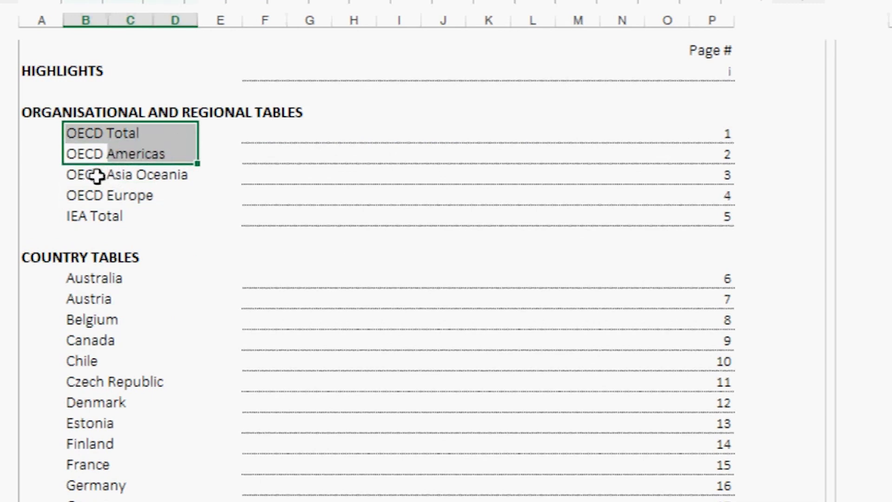
pyautogui.click(83, 192)
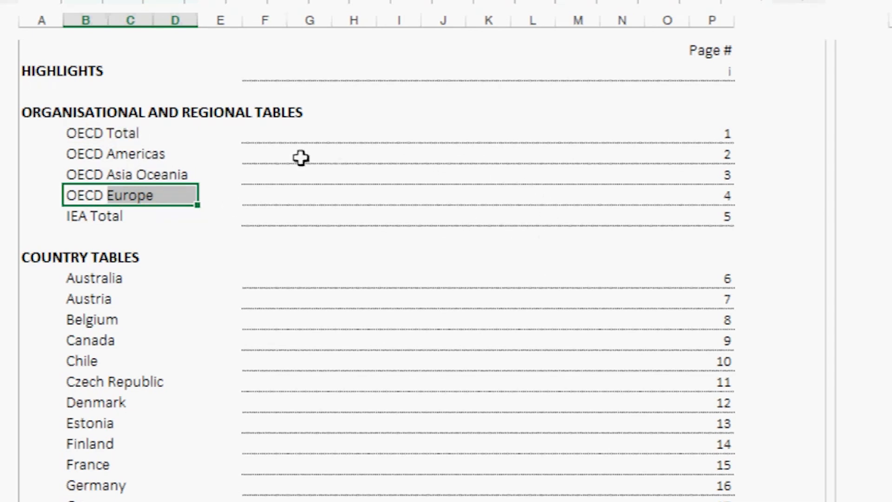
# Scroll through the country tables down to the Netherlands, then move to the OECD Total sheet.
pyautogui.scroll(2, 203, 189)
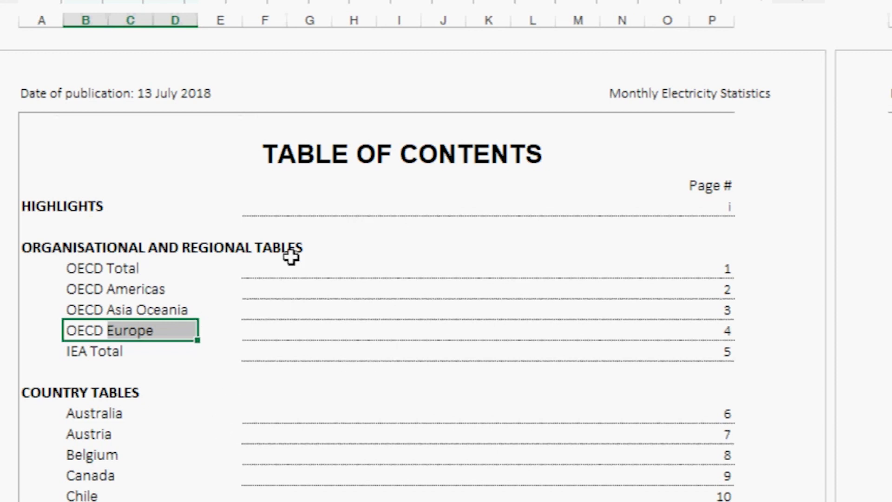
pyautogui.scroll(-2, 239, 292)
pyautogui.scroll(-3, 201, 274)
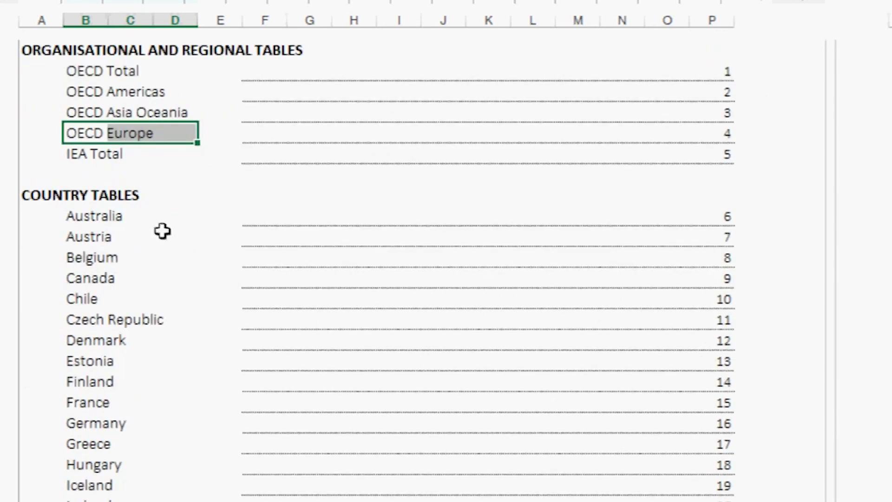
pyautogui.moveTo(80, 89); pyautogui.dragTo(78, 444)
pyautogui.click(74, 378)
pyautogui.scroll(8, 106, 350)
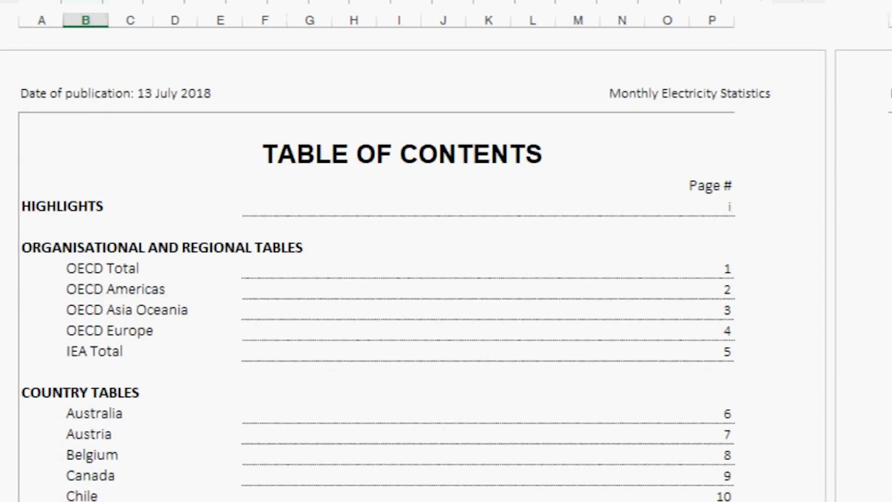
pyautogui.hotkey('ctrl', 'pagedown')
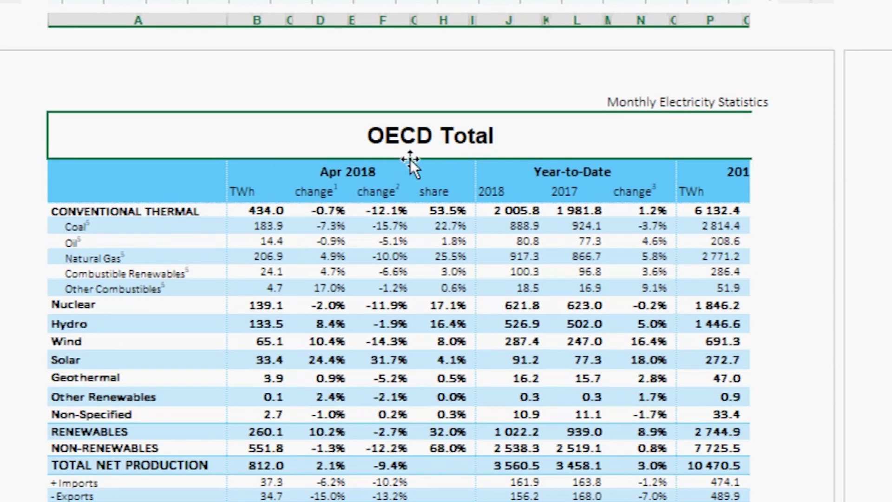
pyautogui.click(128, 210)
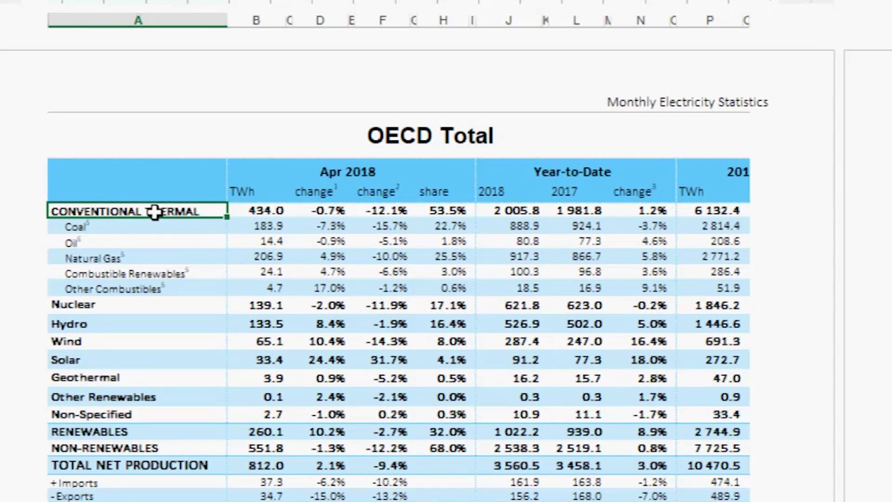
pyautogui.click(124, 225)
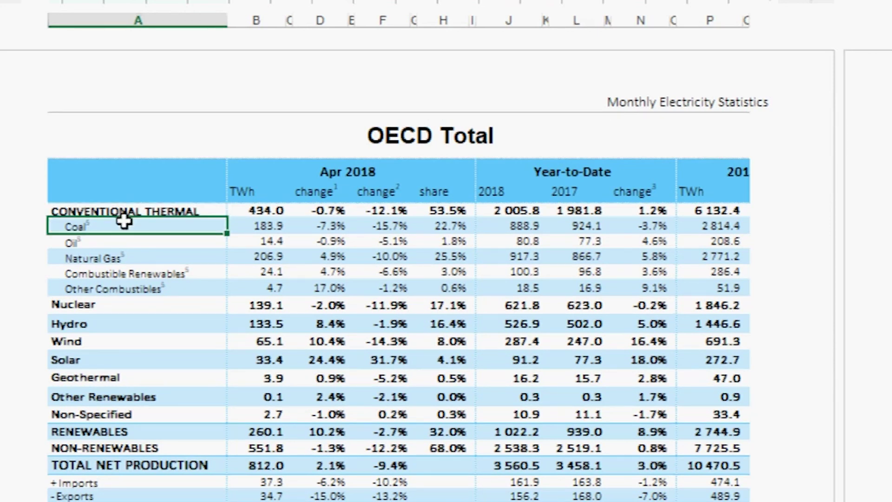
pyautogui.click(135, 257)
pyautogui.click(178, 276)
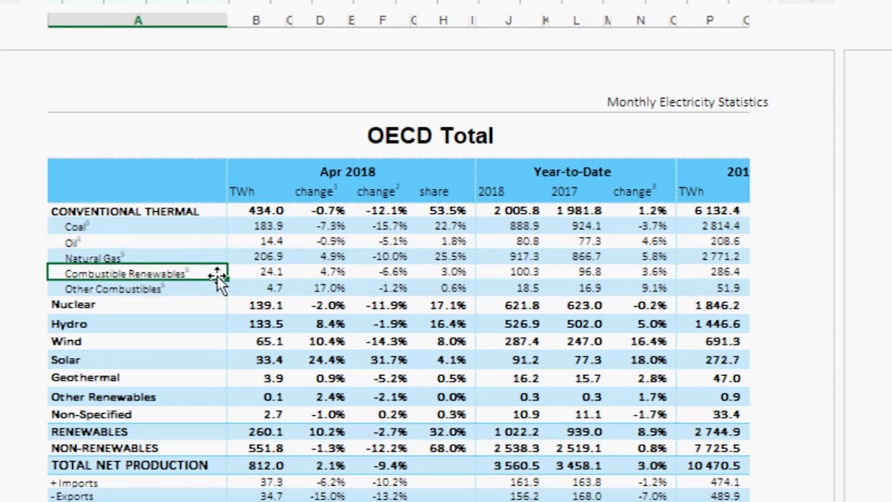
pyautogui.moveTo(174, 324); pyautogui.dragTo(156, 446)
pyautogui.click(159, 360)
pyautogui.scroll(-4, 175, 360)
pyautogui.moveTo(134, 289); pyautogui.dragTo(134, 297)
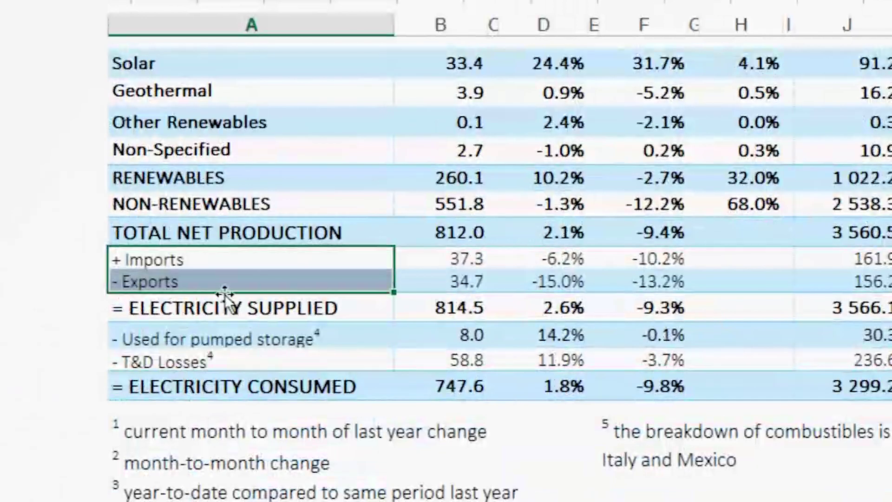
pyautogui.moveTo(229, 304); pyautogui.dragTo(534, 305)
pyautogui.click(388, 339)
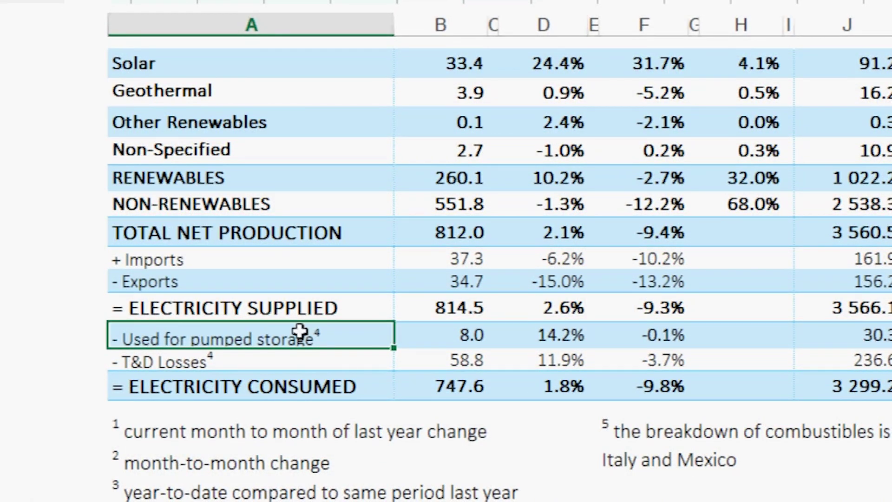
pyautogui.click(312, 362)
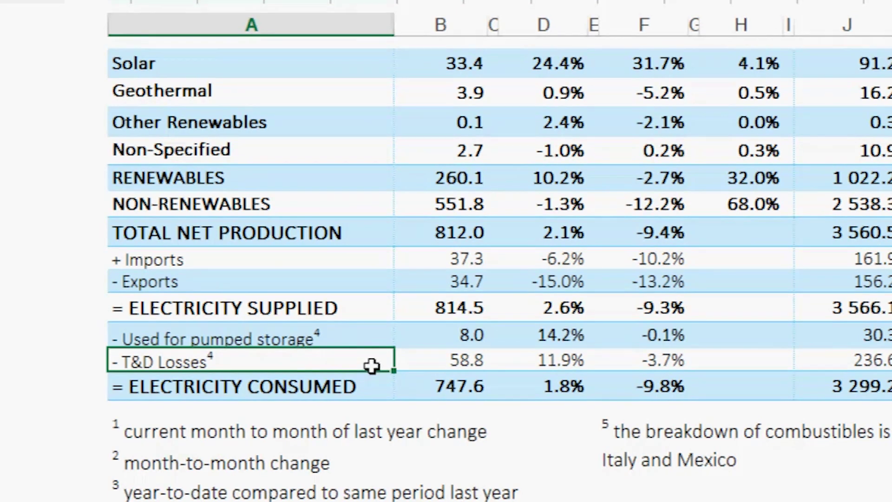
pyautogui.click(432, 390)
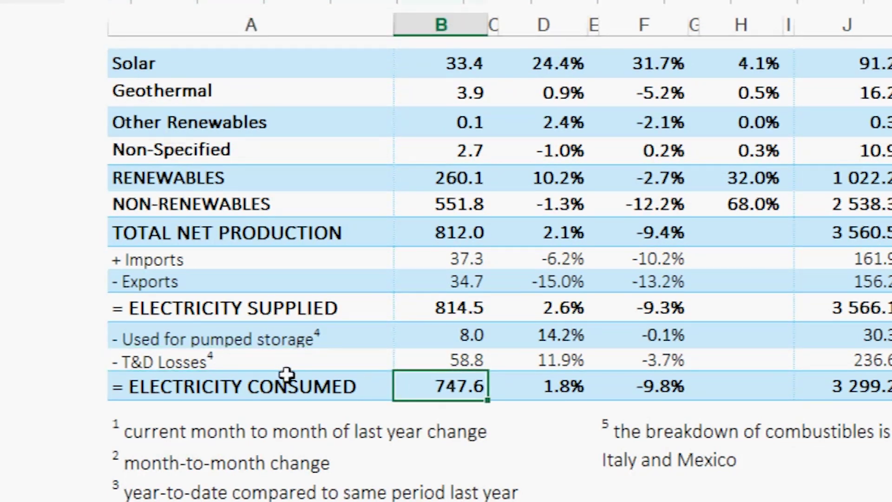
pyautogui.scroll(-1, 465, 395)
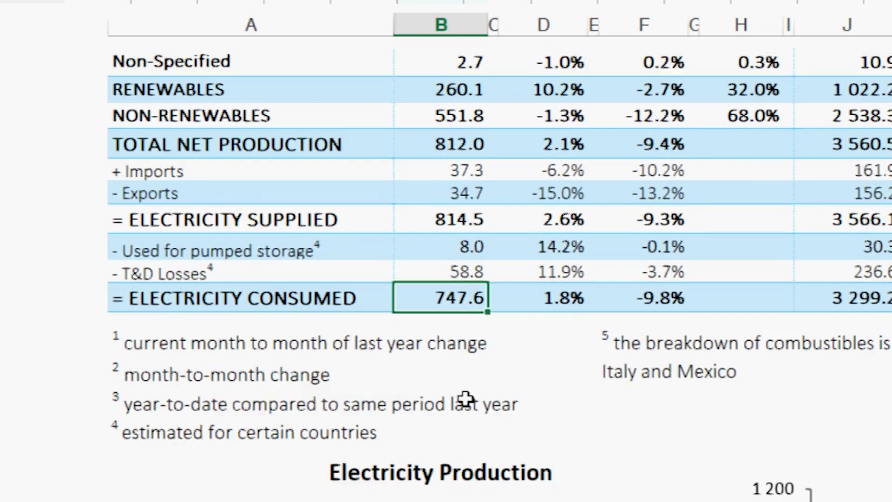
pyautogui.scroll(7, 520, 325)
pyautogui.moveTo(563, 265)
pyautogui.mouseDown()
pyautogui.moveTo(642, 264)
pyautogui.moveTo(577, 253)
pyautogui.mouseUp()
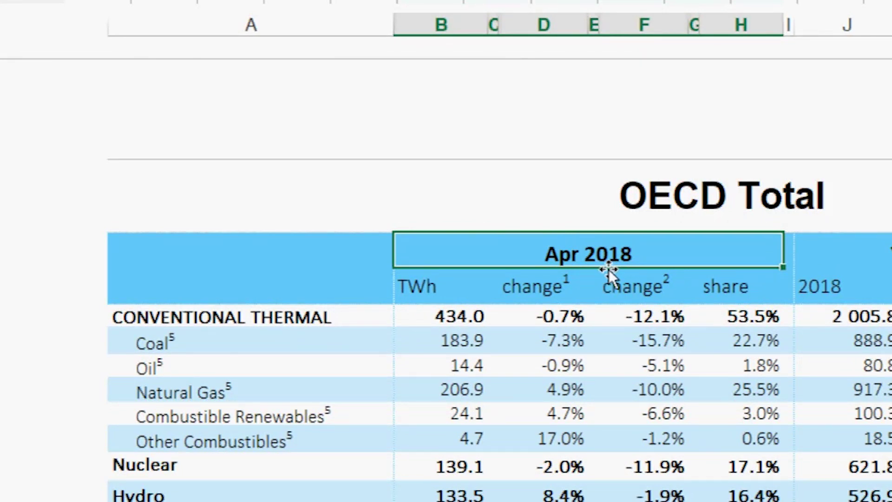
pyautogui.click(432, 289)
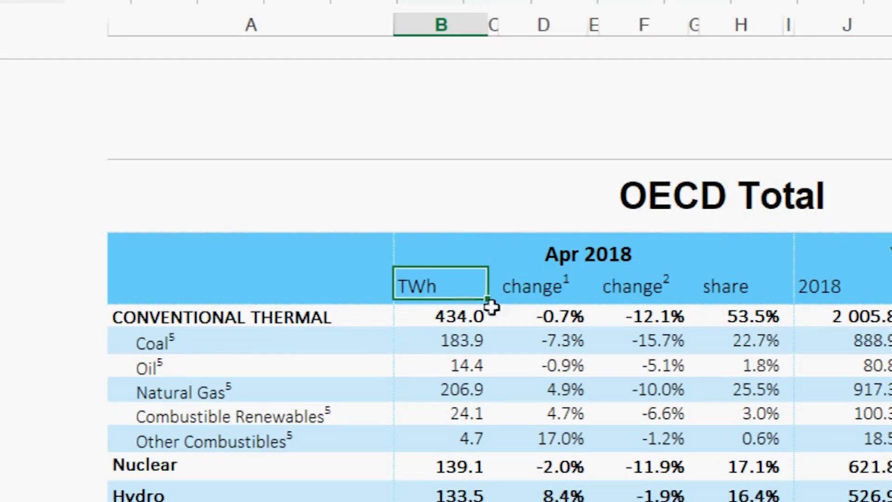
pyautogui.click(542, 293)
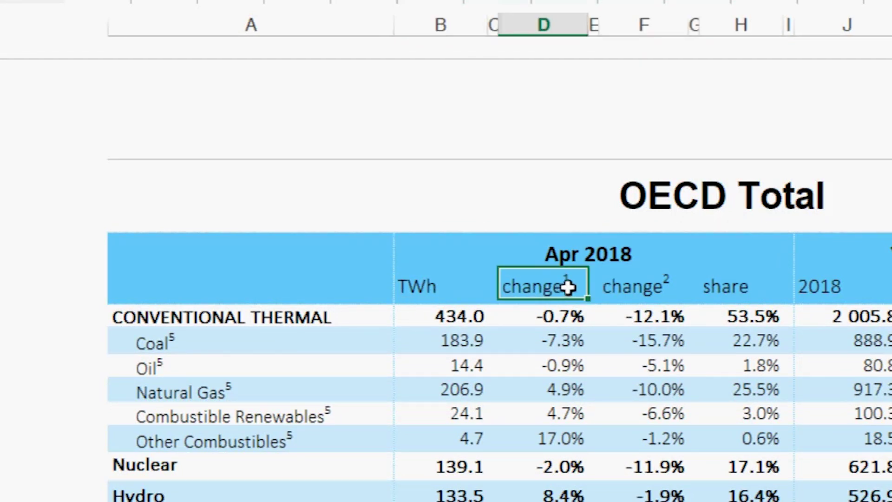
pyautogui.click(555, 318)
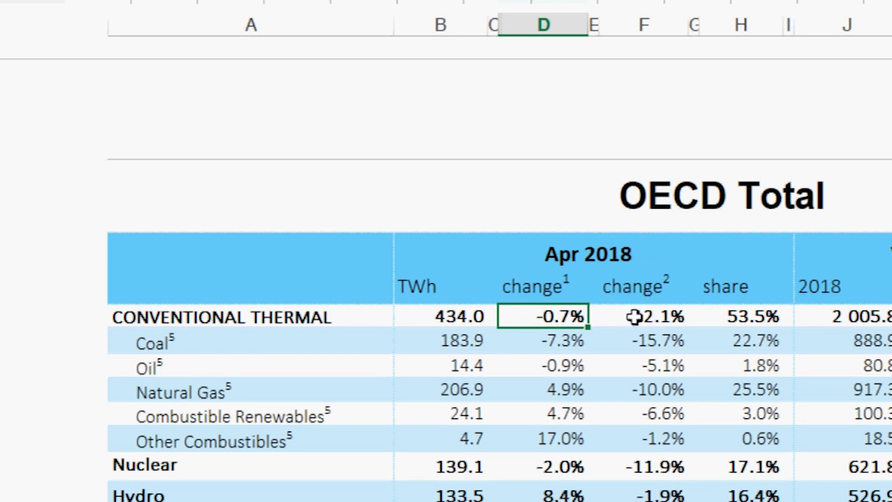
pyautogui.click(660, 324)
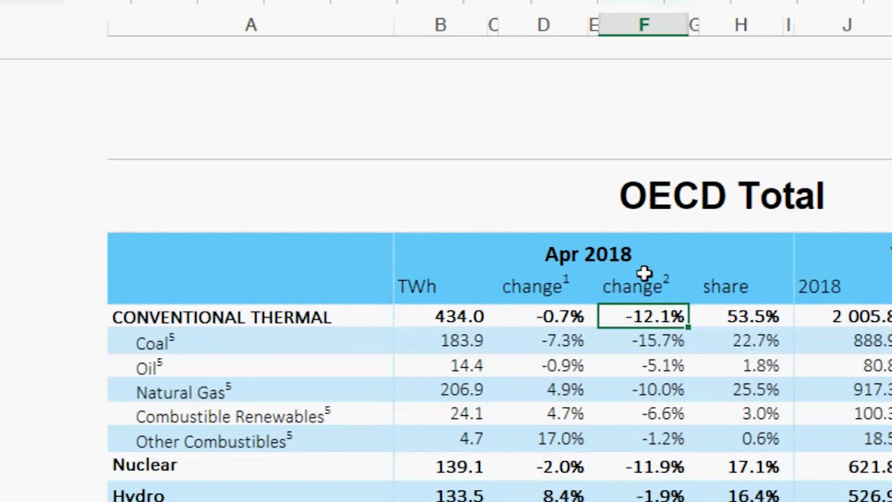
pyautogui.moveTo(738, 317); pyautogui.dragTo(760, 464)
pyautogui.click(733, 316)
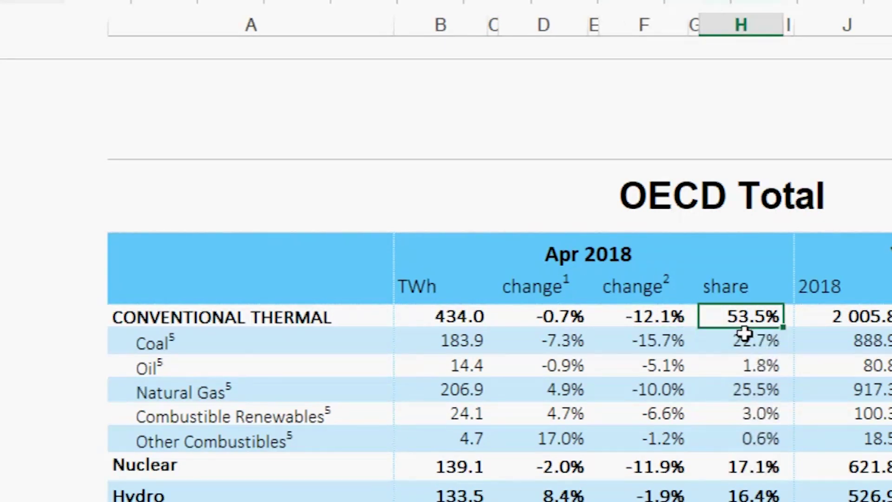
pyautogui.scroll(-4, 743, 333)
pyautogui.scroll(1, 737, 355)
pyautogui.scroll(3, 511, 233)
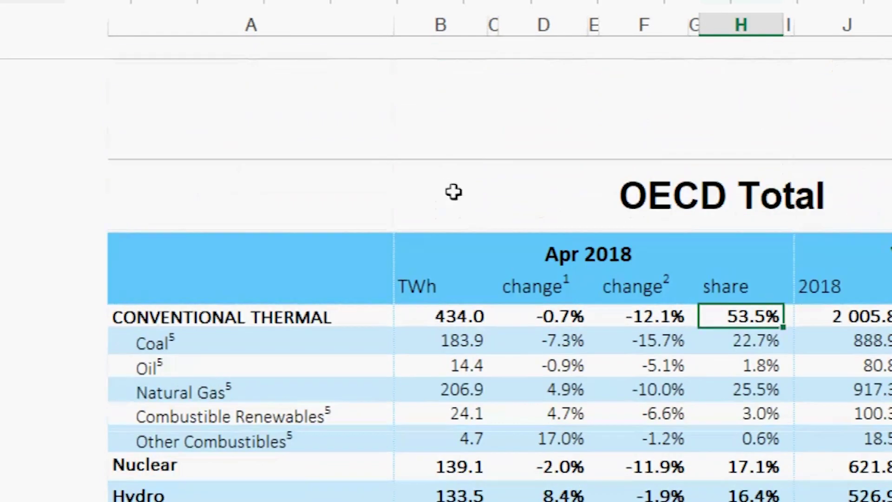
pyautogui.click(405, 315)
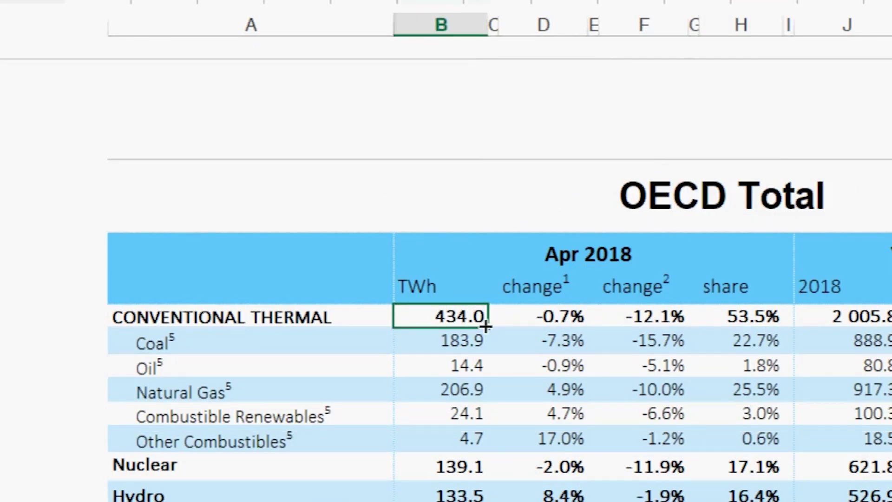
pyautogui.scroll(-4, 645, 404)
pyautogui.click(225, 424)
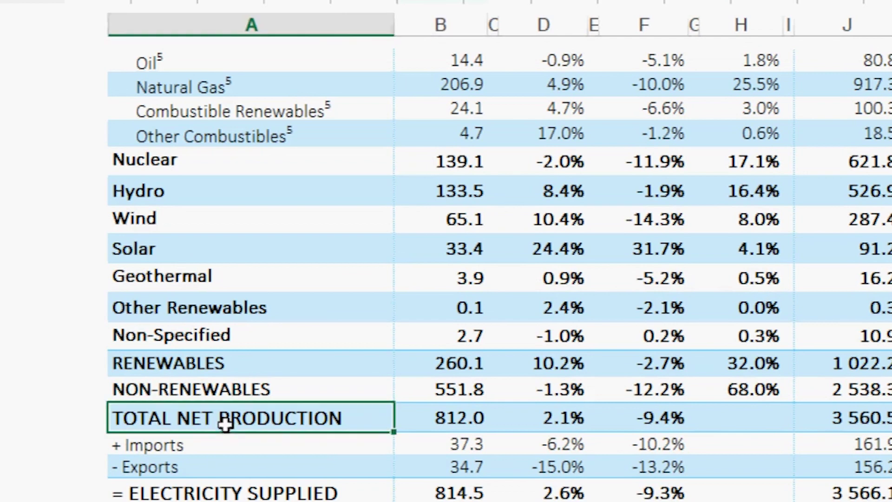
pyautogui.click(746, 418)
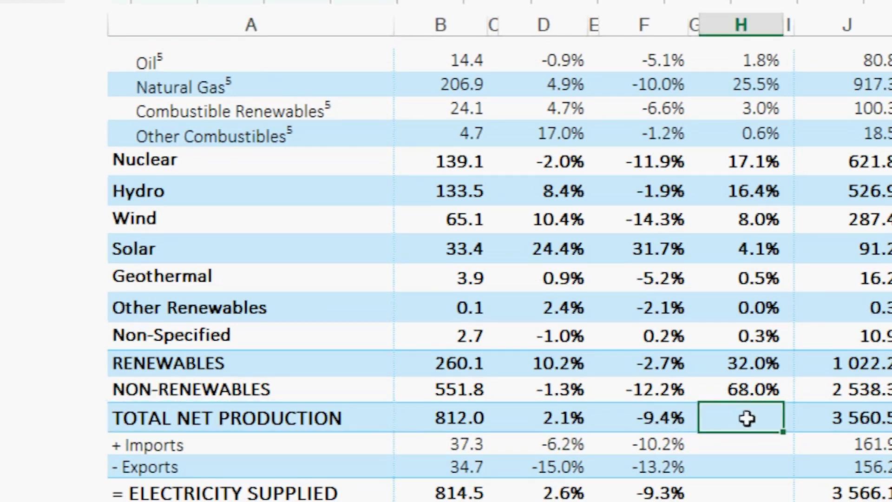
# Highlight OECD Total's 2018 and 2017 year-to-date values, change percentages and 2017 full-year heading.
pyautogui.scroll(4, 746, 418)
pyautogui.moveTo(827, 340); pyautogui.dragTo(835, 496)
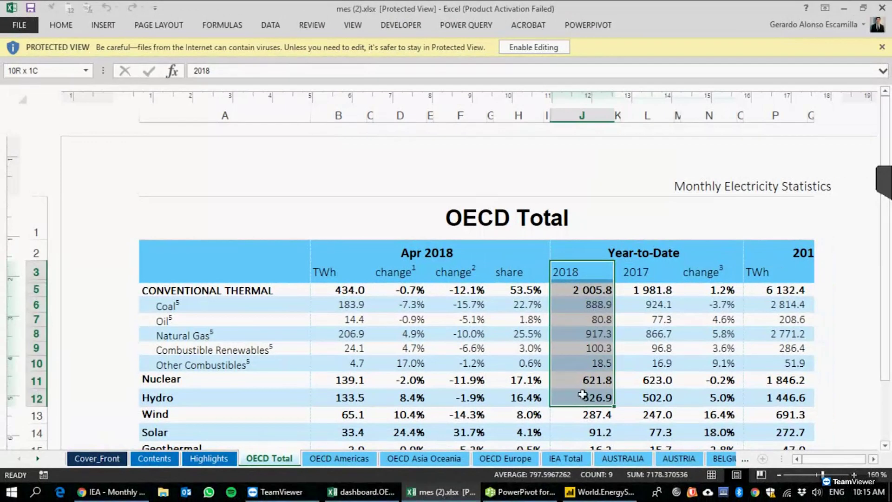
pyautogui.moveTo(582, 394); pyautogui.dragTo(584, 434)
pyautogui.moveTo(636, 272); pyautogui.dragTo(649, 440)
pyautogui.moveTo(705, 278); pyautogui.dragTo(710, 377)
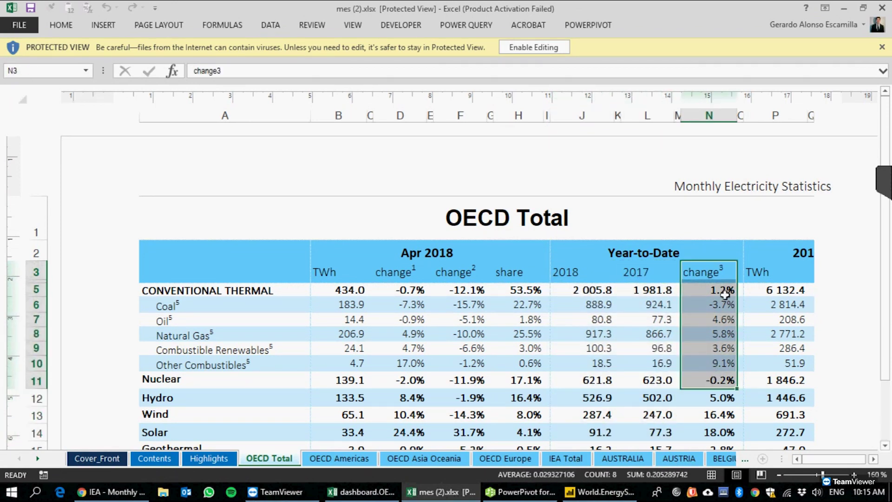
pyautogui.click(777, 294)
pyautogui.click(873, 459)
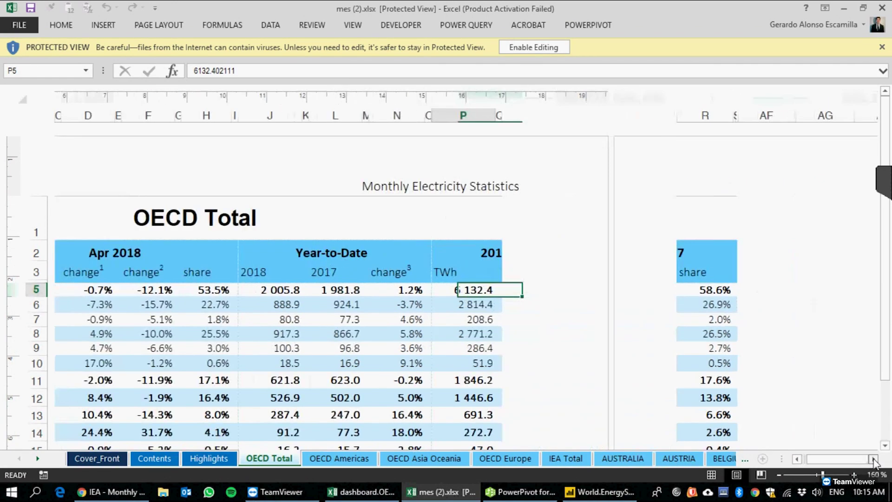
pyautogui.moveTo(489, 253); pyautogui.dragTo(678, 252)
pyautogui.moveTo(482, 304); pyautogui.dragTo(481, 434)
pyautogui.click(455, 363)
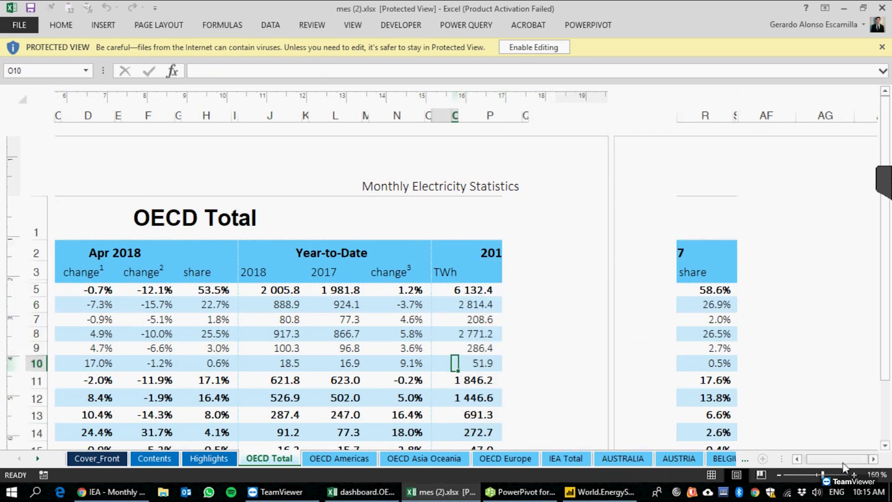
# Move through the OECD Americas sheet on to the OECD Asia Oceania sheet.
pyautogui.moveTo(842, 460); pyautogui.dragTo(813, 460)
pyautogui.click(339, 458)
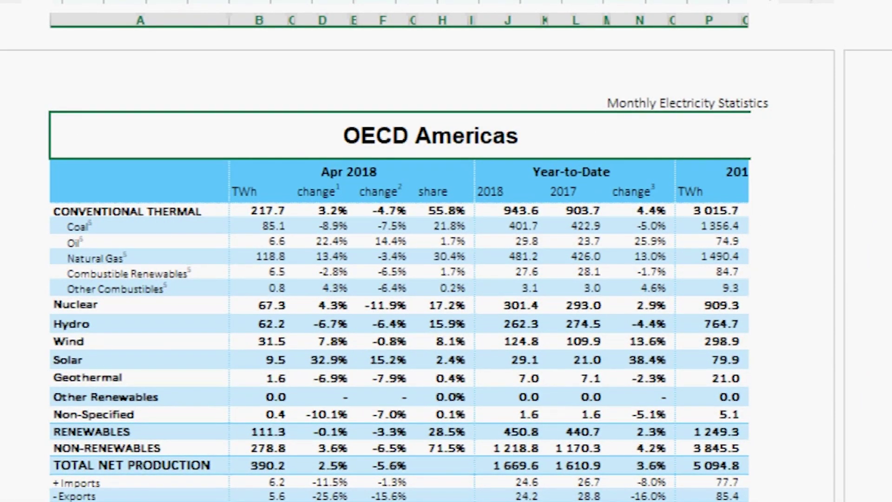
pyautogui.hotkey('ctrl', 'pagedown')
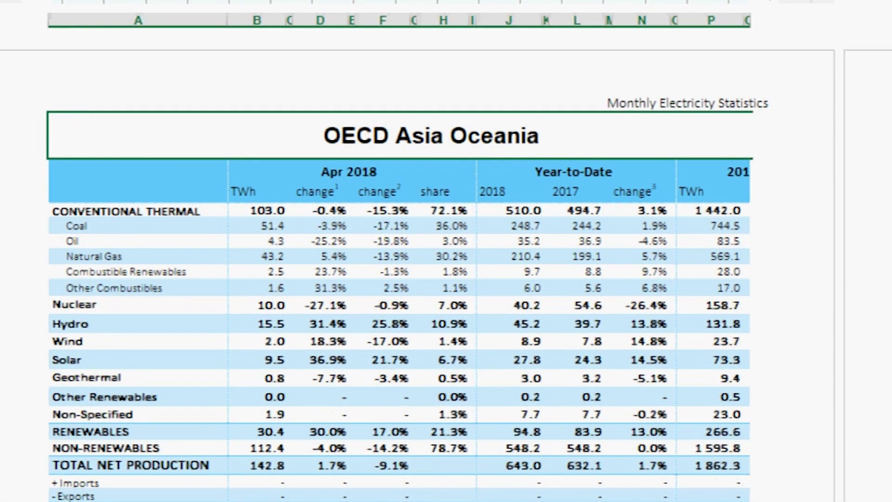
# Step through the IEA Total, Australia and Austria sheets to reach Chile.
pyautogui.hotkey('ctrl', 'pagedown')
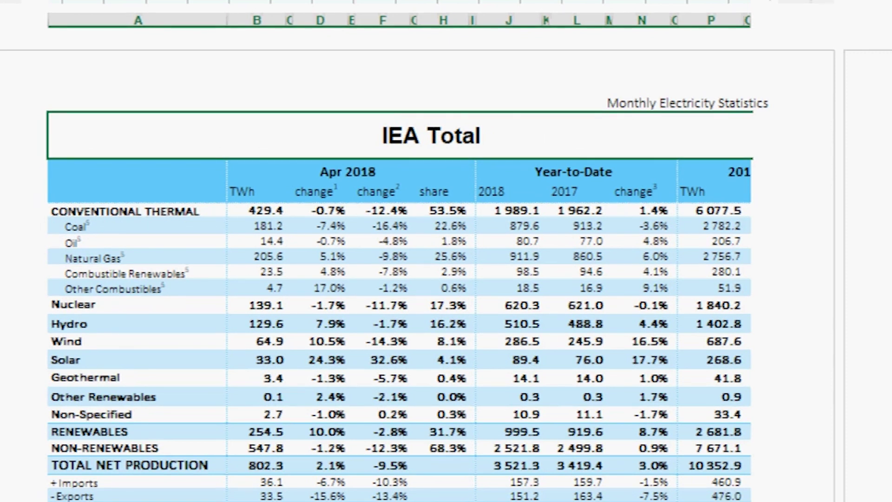
pyautogui.hotkey('ctrl', 'pagedown')
pyautogui.hotkey('ctrl', 'pagedown')
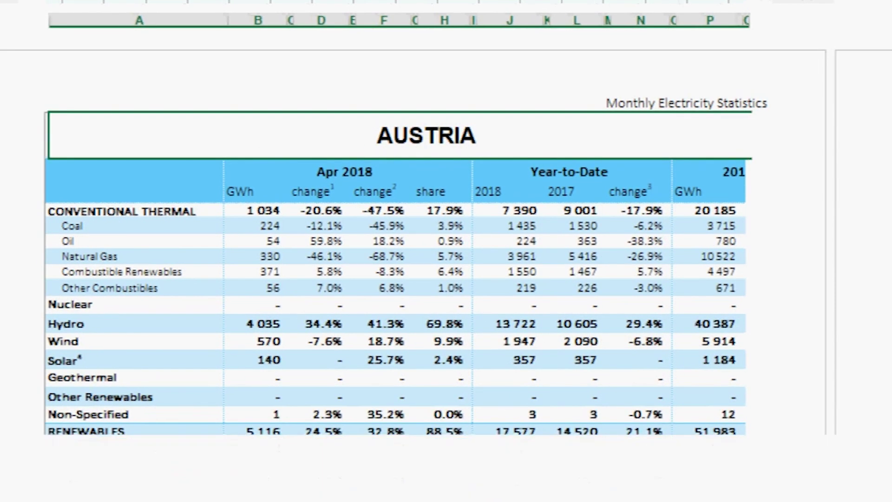
pyautogui.hotkey('ctrl', 'pagedown')
pyautogui.hotkey('ctrl', 'pagedown')
pyautogui.hotkey('ctrl', 'pagedown')
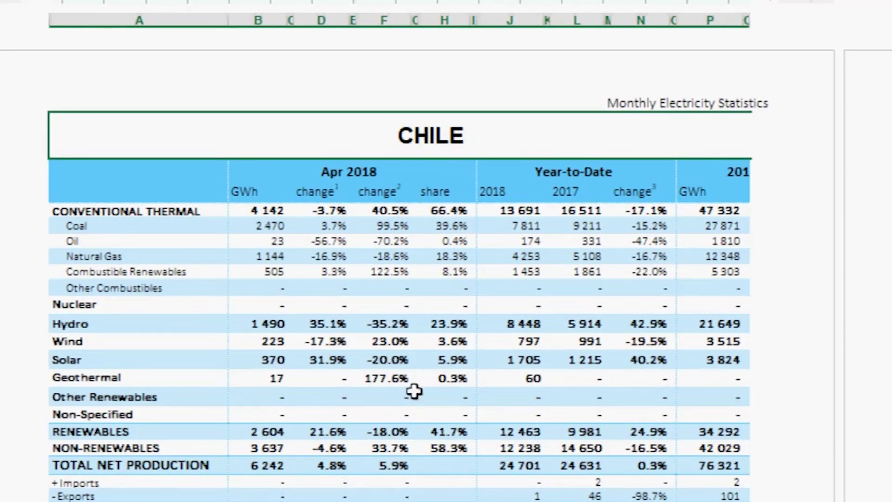
# Select Chile's April 2018 Coal to Combustible Renewables figures, cancelling the Protected View editing prompt.
pyautogui.click(410, 278)
pyautogui.moveTo(259, 226); pyautogui.dragTo(465, 274)
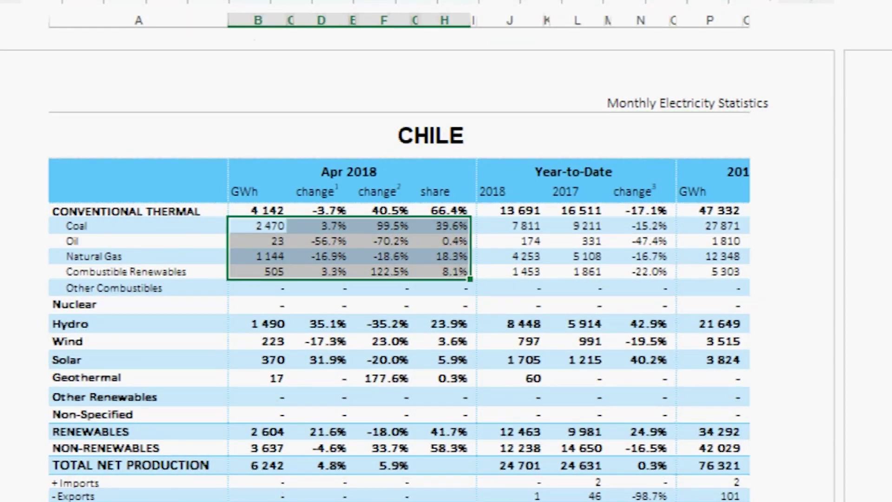
pyautogui.press('Delete')
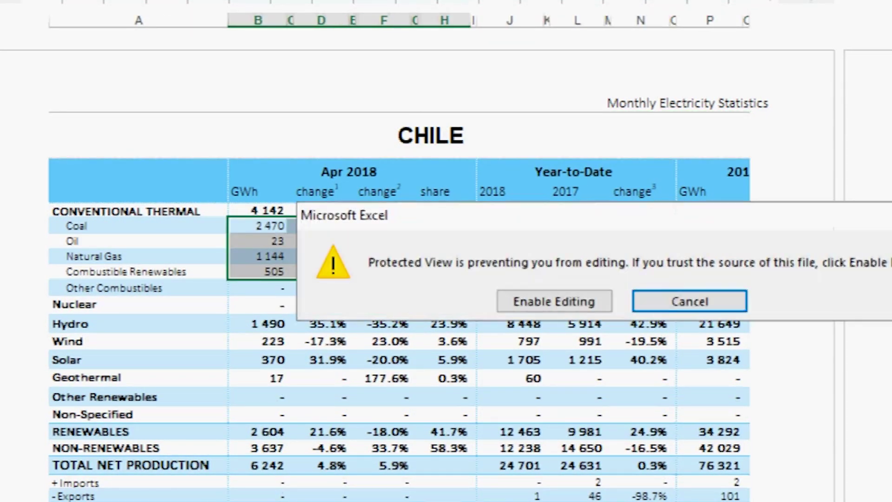
pyautogui.click(682, 302)
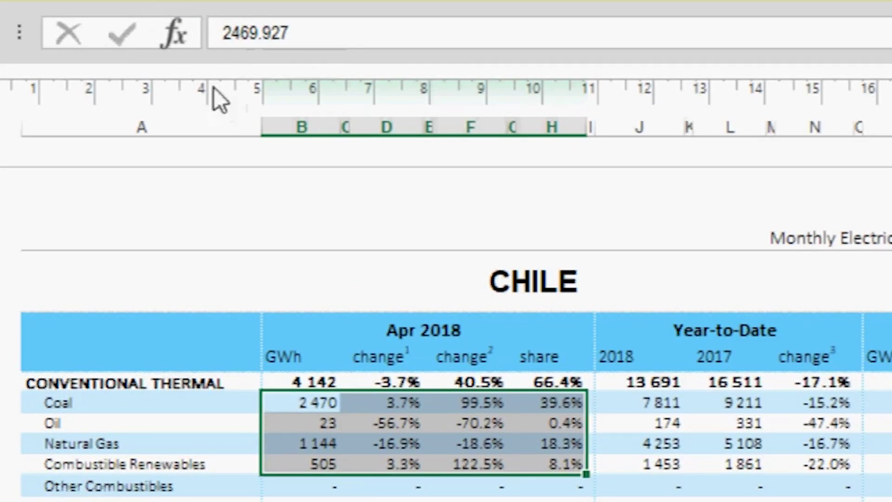
pyautogui.click(287, 416)
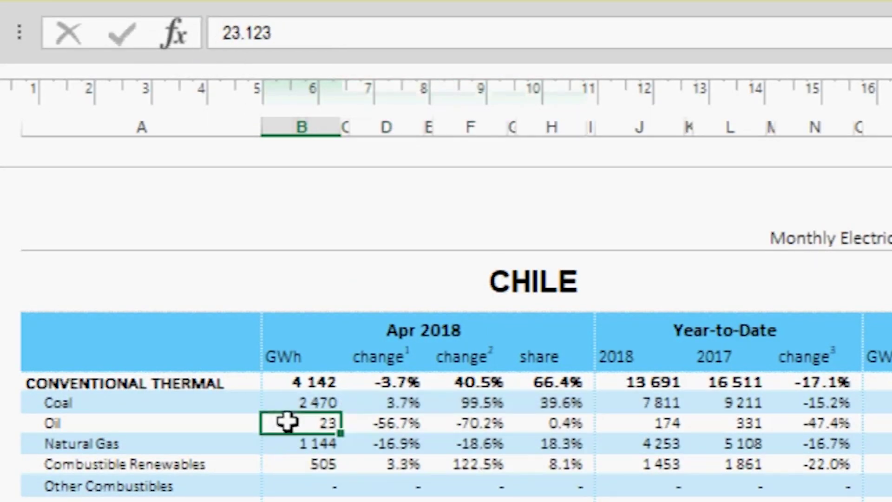
# Scroll below the Chile table and select the Electricity Production chart.
pyautogui.scroll(-3, 332, 494)
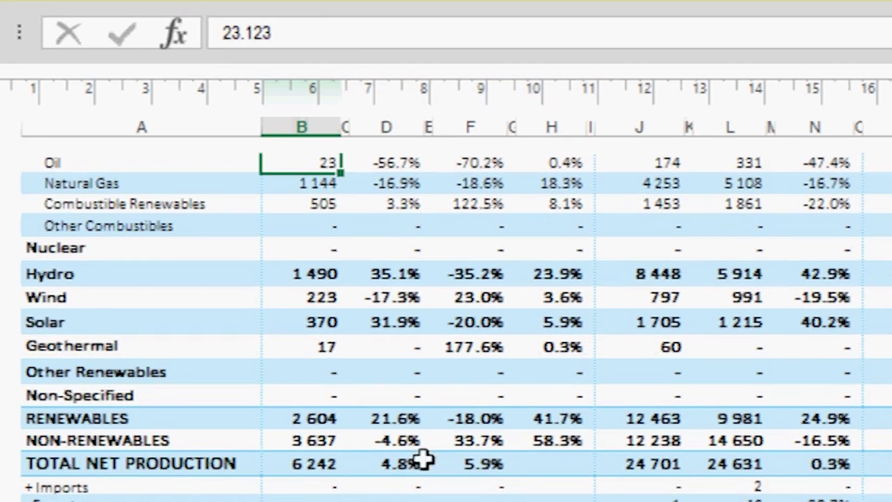
pyautogui.scroll(-3, 532, 478)
pyautogui.scroll(-3, 527, 479)
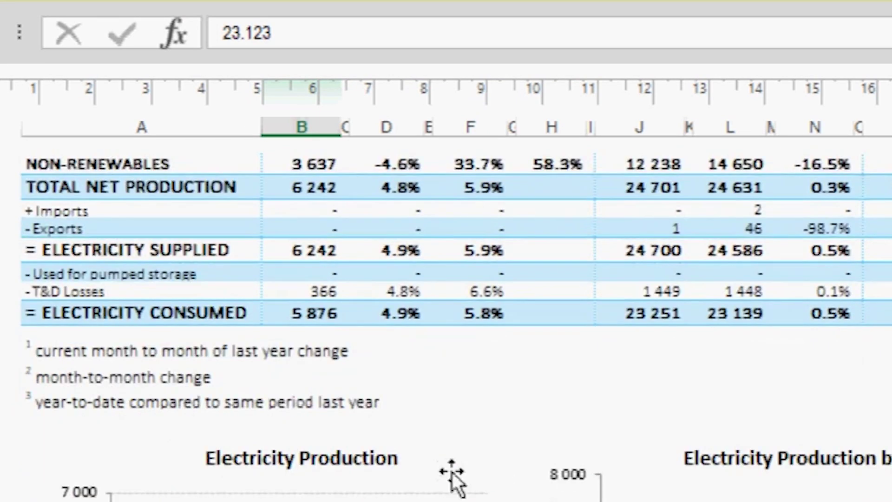
pyautogui.click(234, 281)
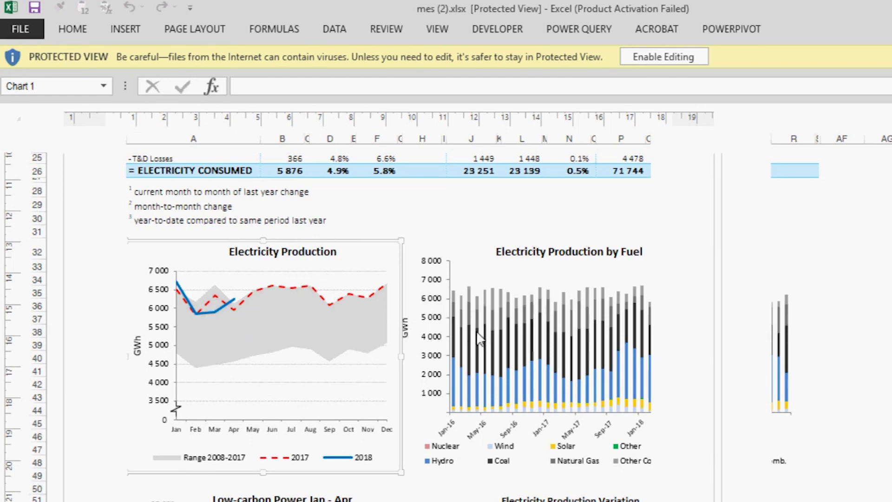
pyautogui.click(379, 218)
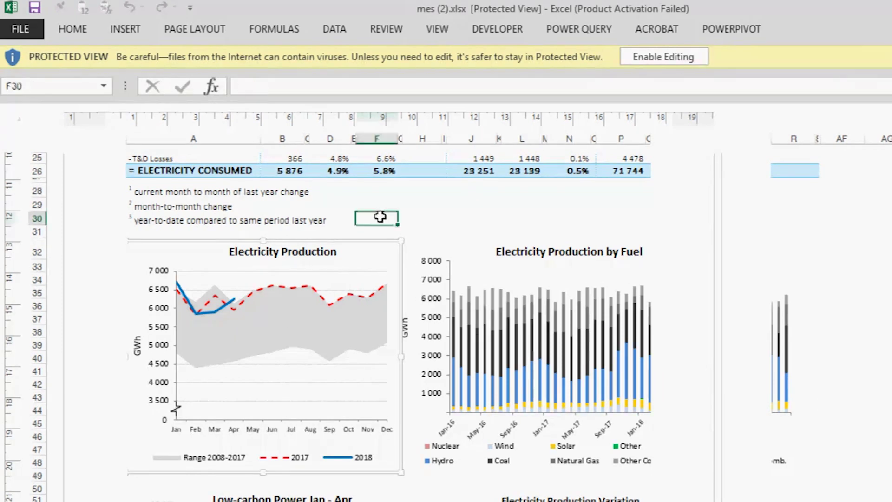
pyautogui.scroll(4, 512, 211)
pyautogui.scroll(-4, 447, 414)
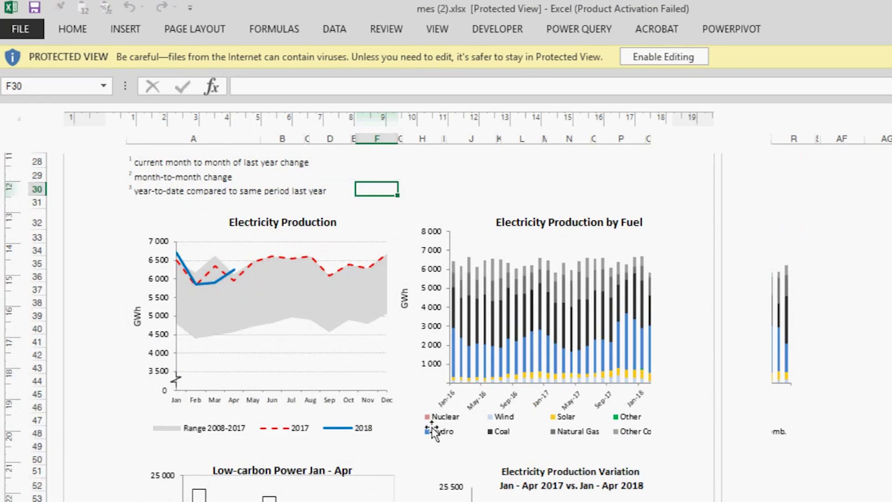
pyautogui.scroll(-2, 431, 427)
pyautogui.scroll(-2, 431, 428)
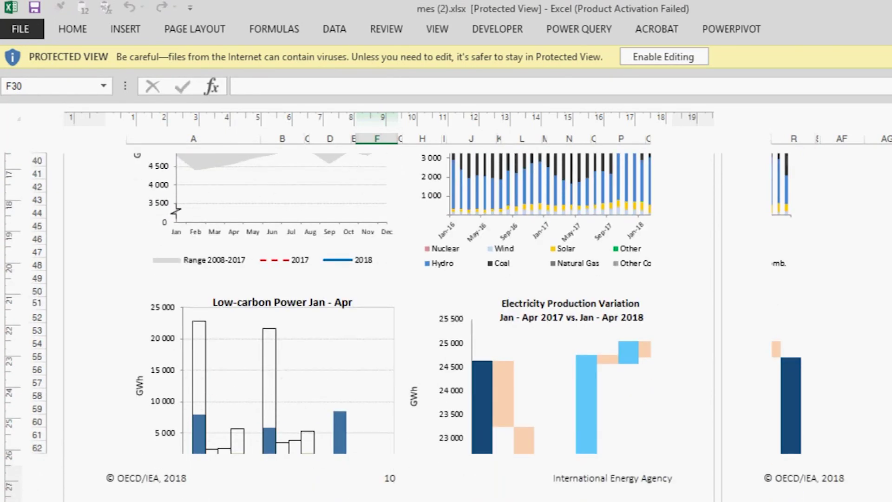
pyautogui.scroll(10, 428, 409)
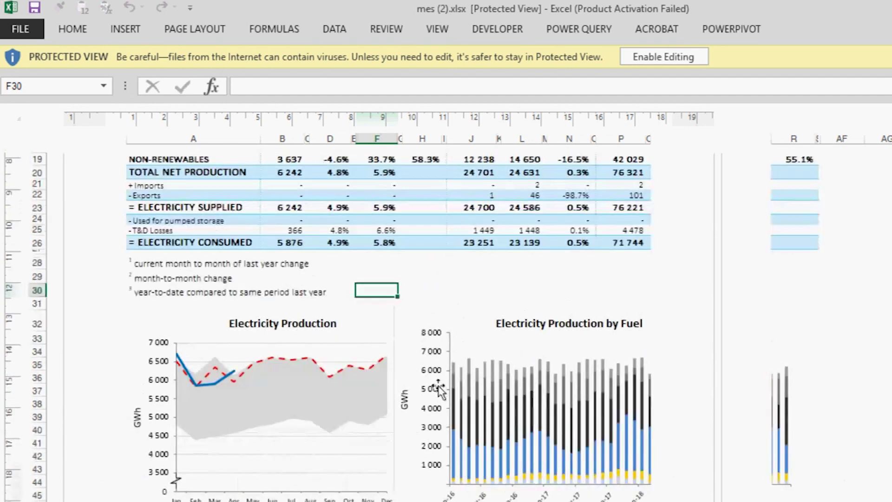
pyautogui.moveTo(139, 212); pyautogui.dragTo(542, 290)
pyautogui.click(540, 292)
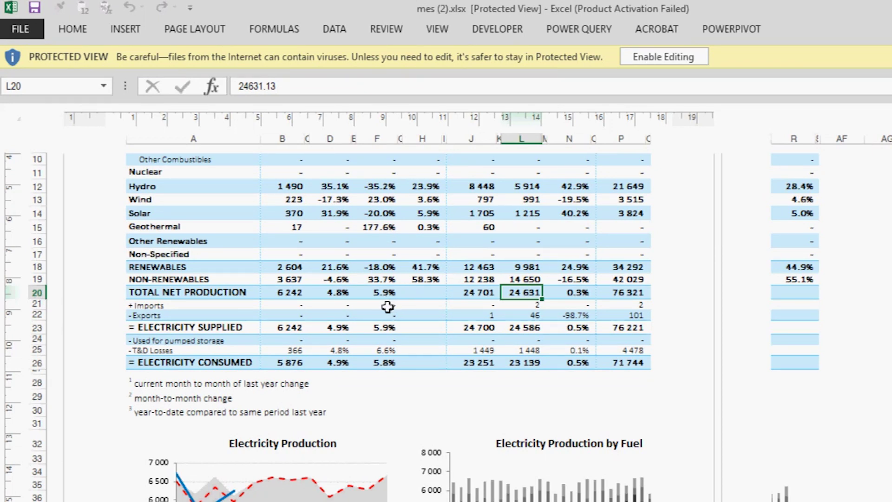
pyautogui.scroll(4, 445, 317)
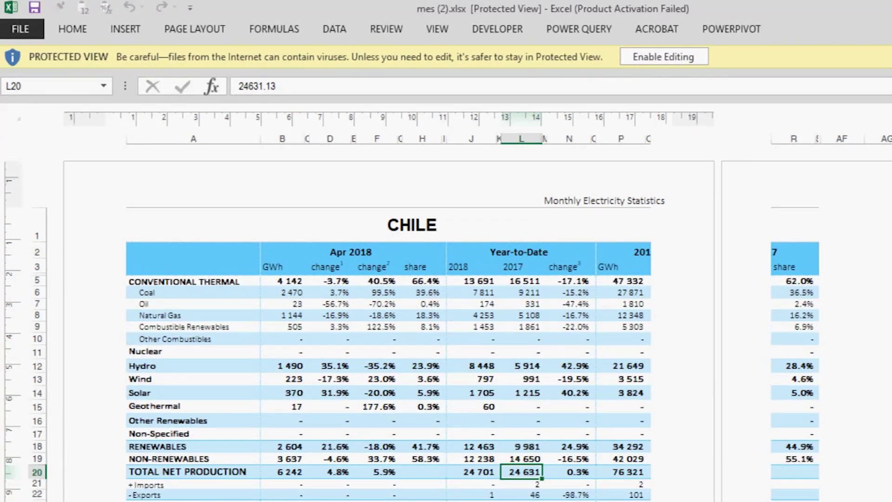
pyautogui.moveTo(361, 287); pyautogui.dragTo(587, 358)
# Switch to the dashboard OECD electricity workbook and select the OECD Total SOURCE codes in TableData1.
pyautogui.hotkey('alt', 'Tab')
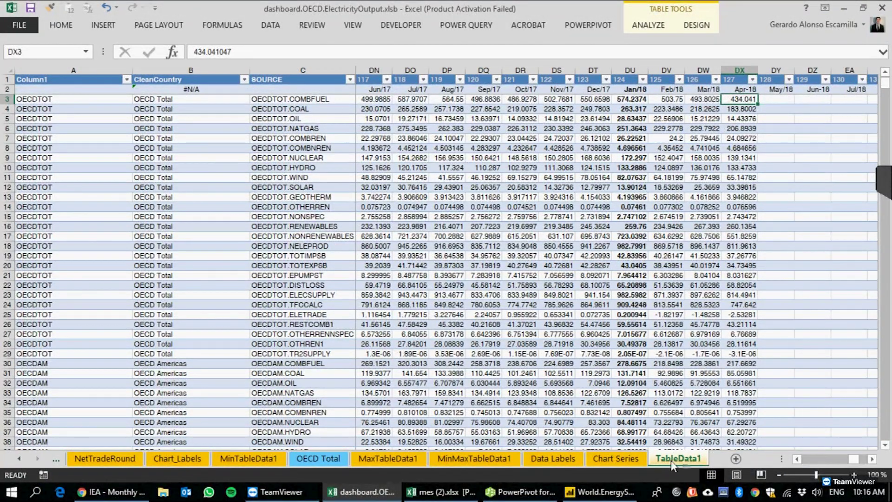
pyautogui.moveTo(278, 99); pyautogui.dragTo(302, 373)
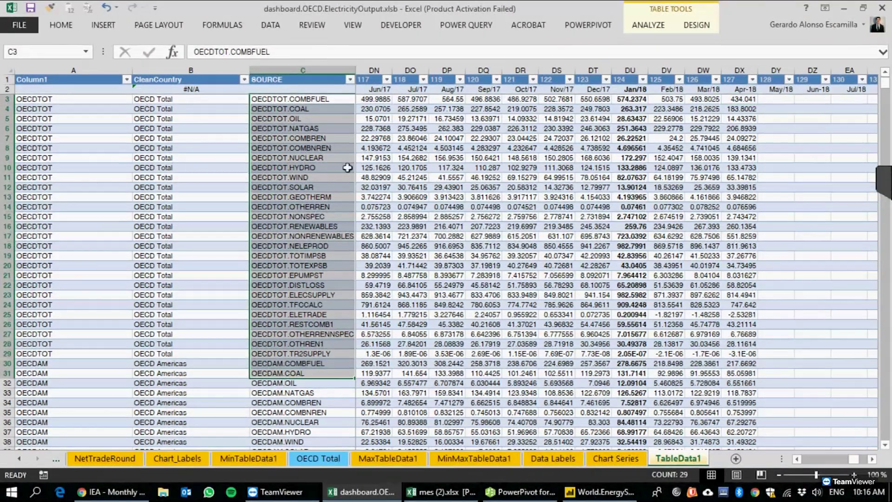
pyautogui.click(276, 111)
pyautogui.scroll(-20, 279, 232)
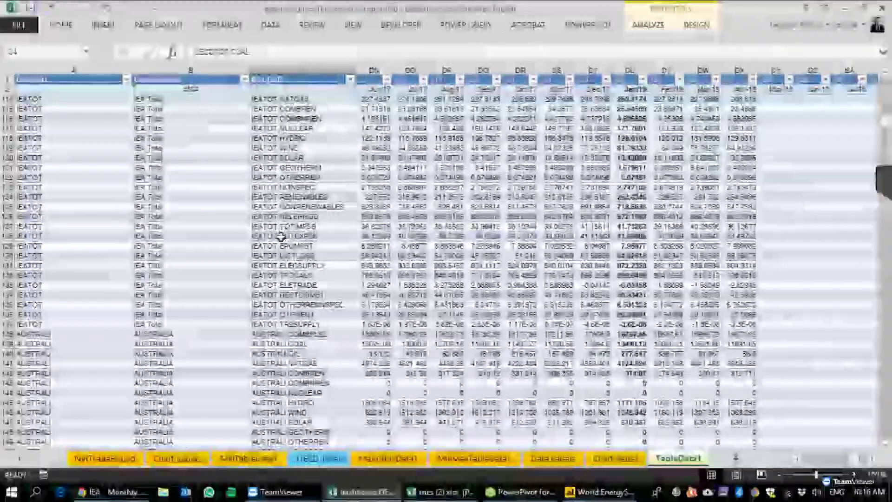
pyautogui.scroll(-20, 280, 237)
pyautogui.moveTo(279, 119); pyautogui.dragTo(301, 314)
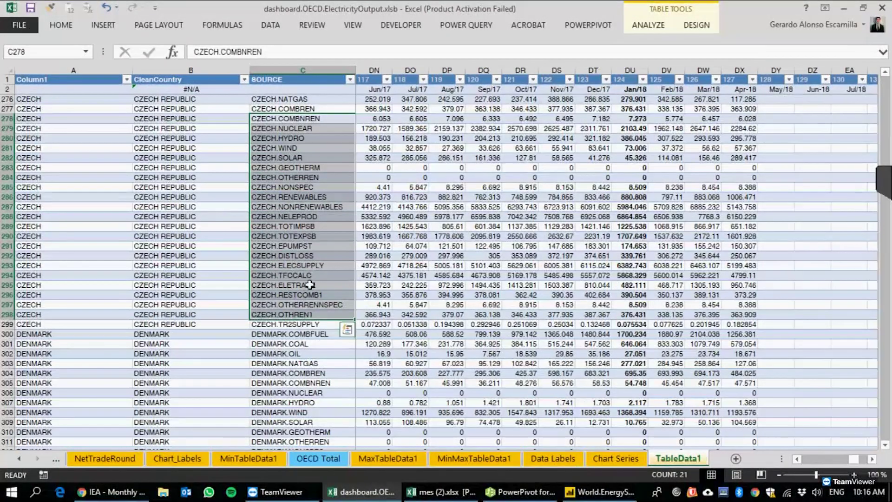
pyautogui.scroll(5, 325, 232)
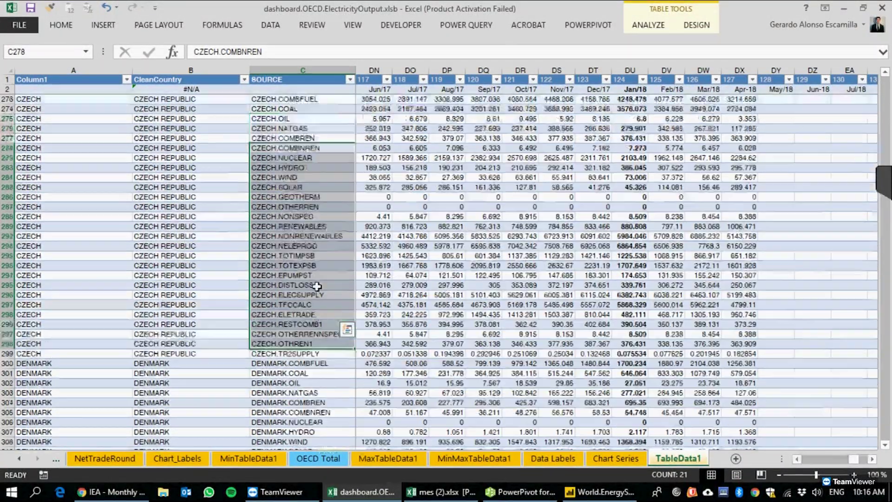
pyautogui.moveTo(374, 148); pyautogui.dragTo(411, 147)
# Highlight blocks of monthly production values, the row of month dates and the energy-source entries.
pyautogui.moveTo(705, 302); pyautogui.dragTo(755, 374)
pyautogui.scroll(20, 553, 283)
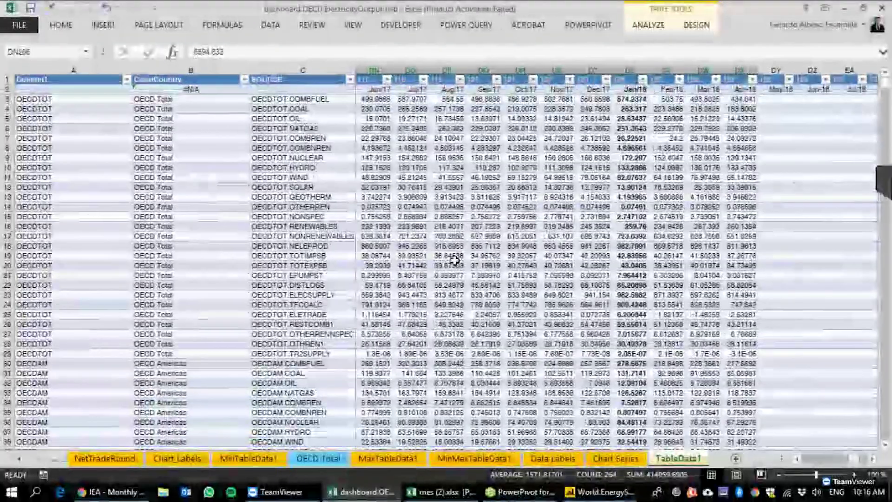
pyautogui.moveTo(409, 129); pyautogui.dragTo(724, 295)
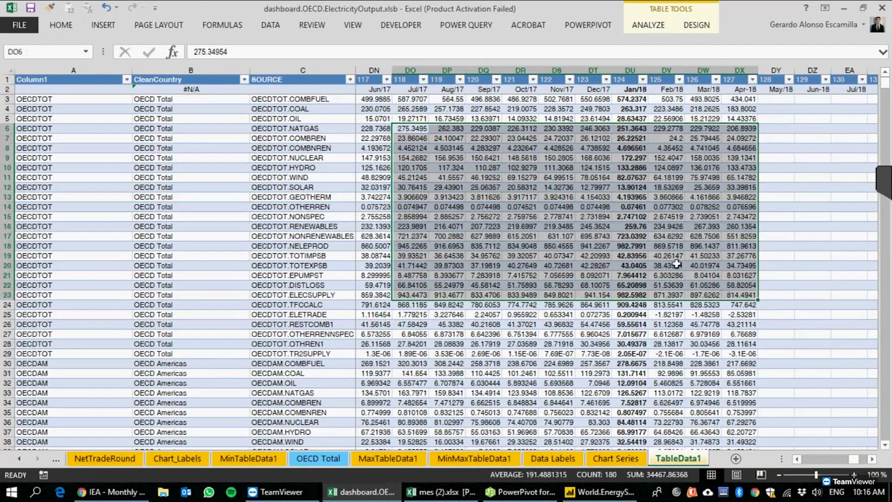
pyautogui.click(377, 89)
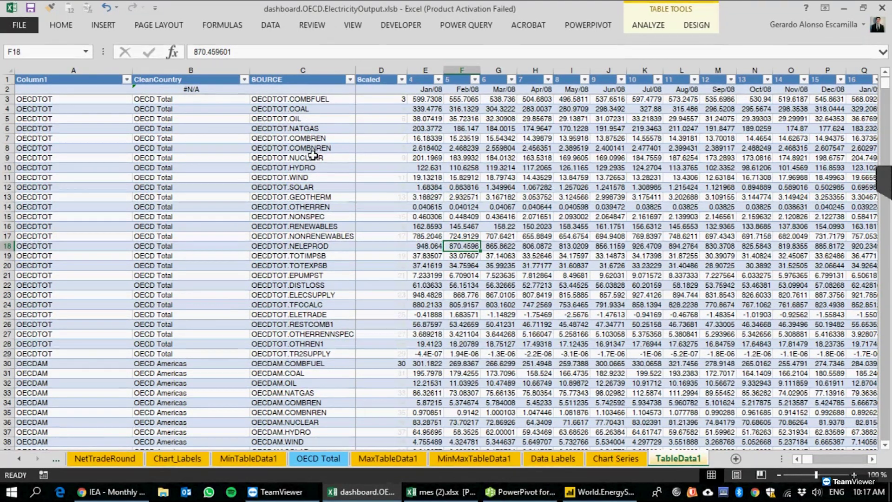
pyautogui.moveTo(425, 108); pyautogui.dragTo(724, 383)
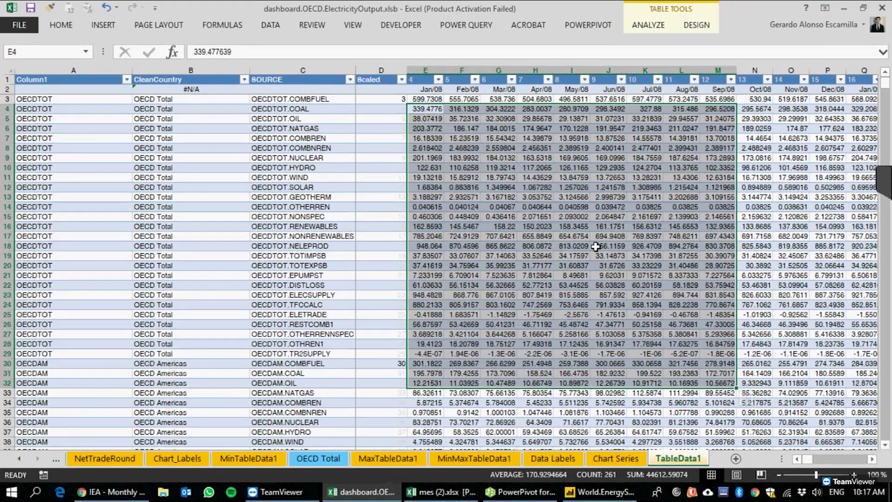
pyautogui.moveTo(425, 89); pyautogui.dragTo(829, 91)
pyautogui.moveTo(299, 99); pyautogui.dragTo(307, 364)
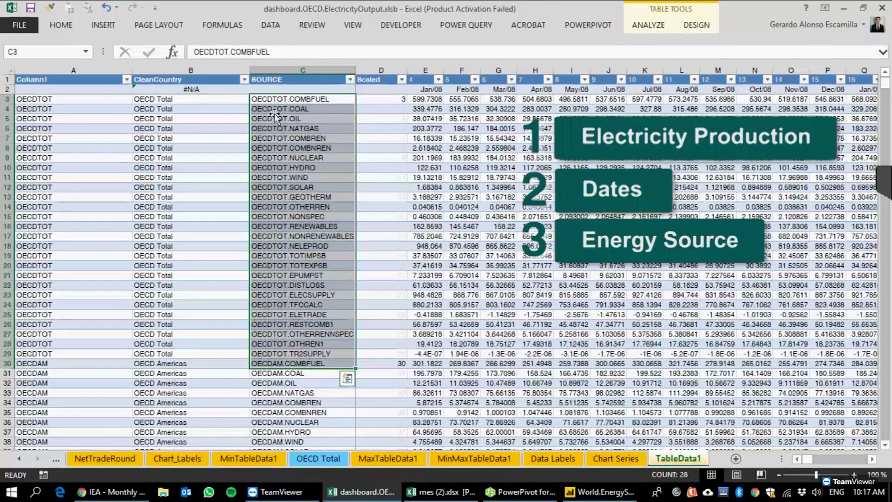
# Select cells inside the TableData1 table and open the POWERPIVOT ribbon tab.
pyautogui.click(281, 129)
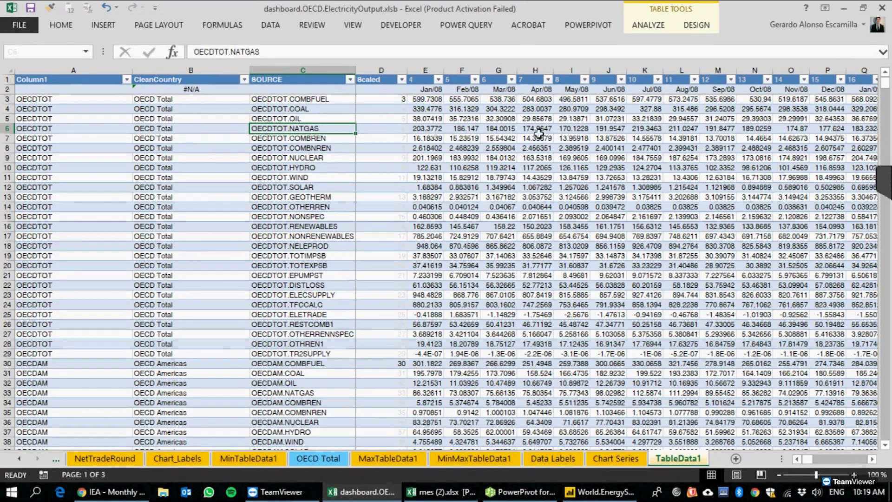
pyautogui.moveTo(608, 217); pyautogui.dragTo(608, 207)
pyautogui.click(588, 24)
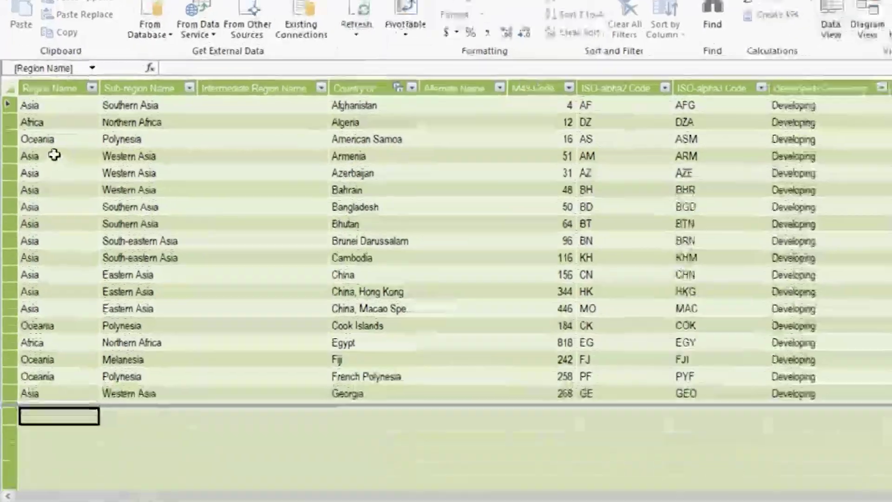
# Browse the tCountries entries and the tDates FullDate values in the data model.
pyautogui.moveTo(29, 142); pyautogui.dragTo(395, 150)
pyautogui.click(378, 92)
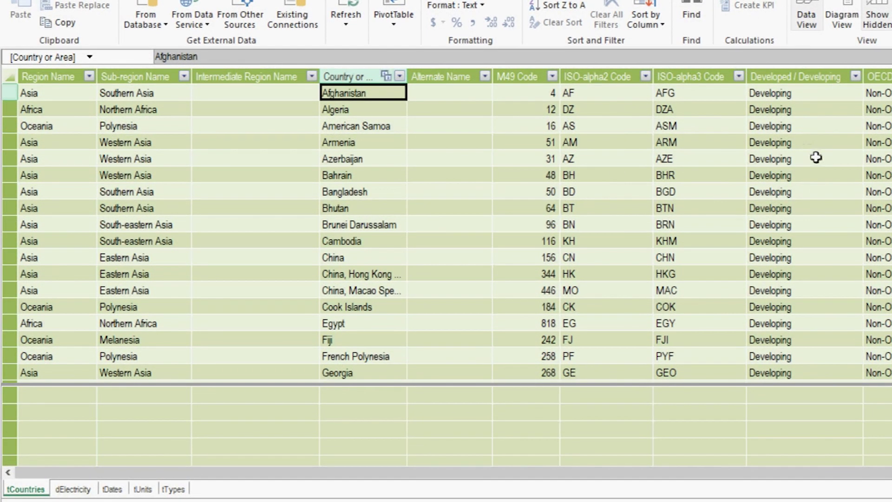
pyautogui.click(810, 175)
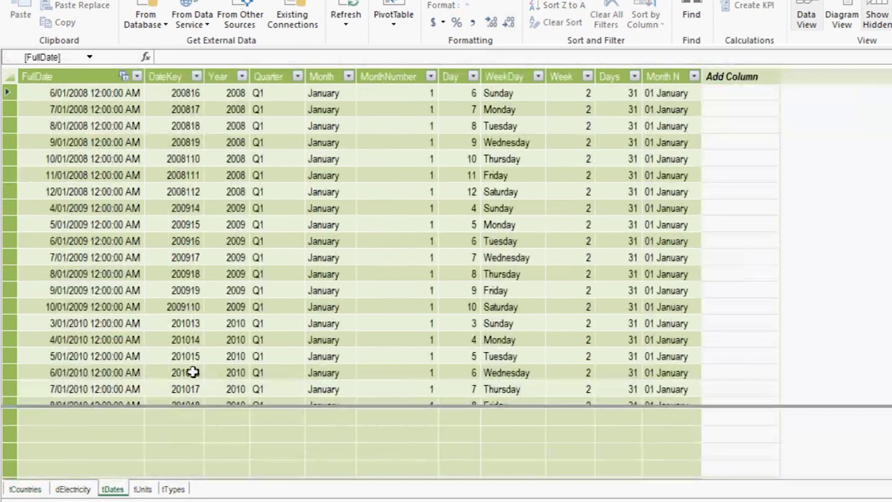
pyautogui.moveTo(93, 95); pyautogui.dragTo(96, 340)
pyautogui.click(91, 141)
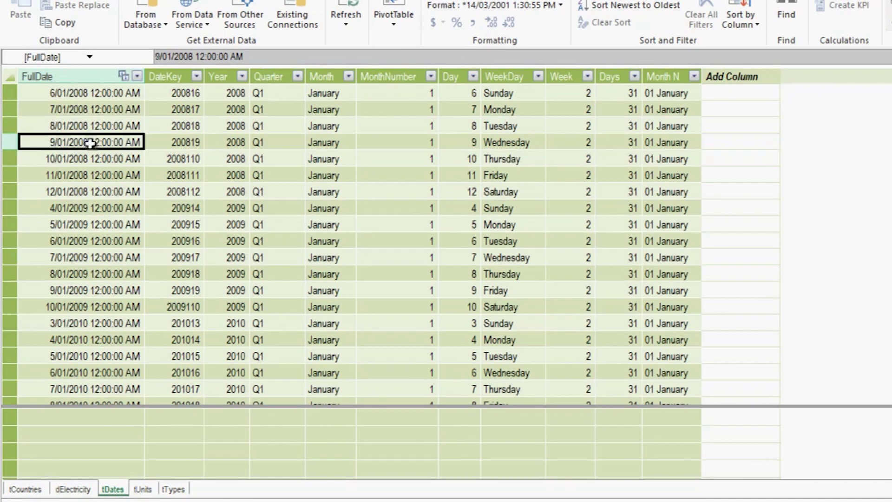
# Autofit the tTypes RawType column to show its full entries.
pyautogui.click(73, 489)
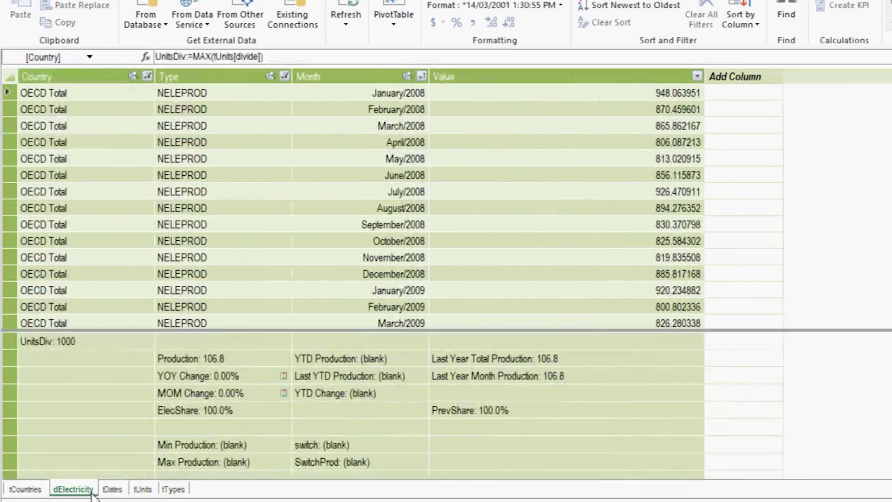
pyautogui.click(173, 488)
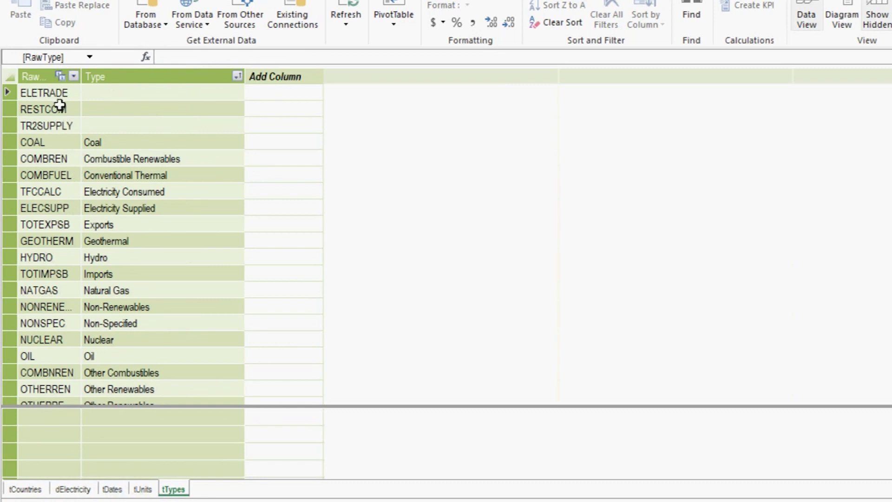
pyautogui.doubleClick(81, 76)
pyautogui.click(73, 488)
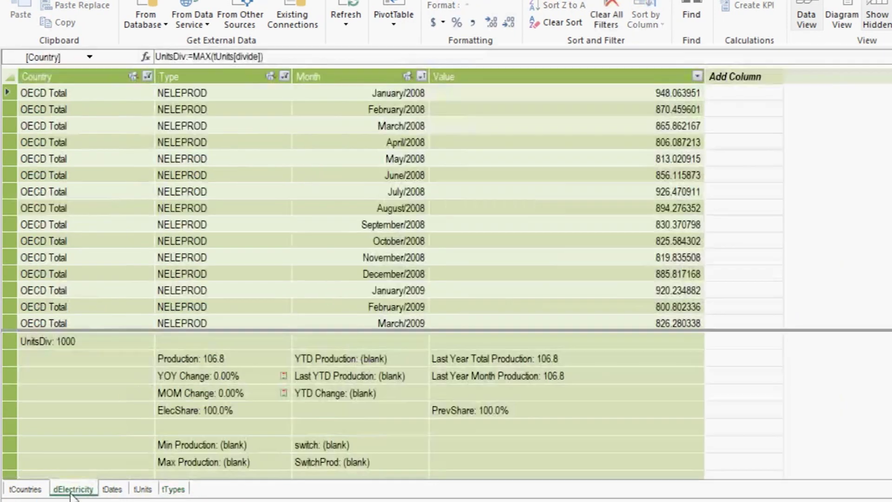
# Select dElectricity's Country, Type, Month and Value columns in turn.
pyautogui.moveTo(230, 132); pyautogui.dragTo(249, 242)
pyautogui.click(354, 141)
pyautogui.click(90, 79)
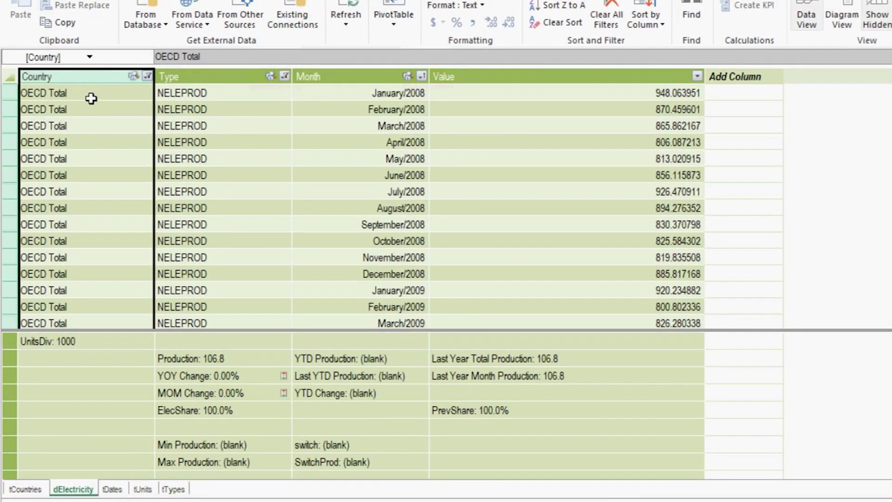
pyautogui.click(215, 75)
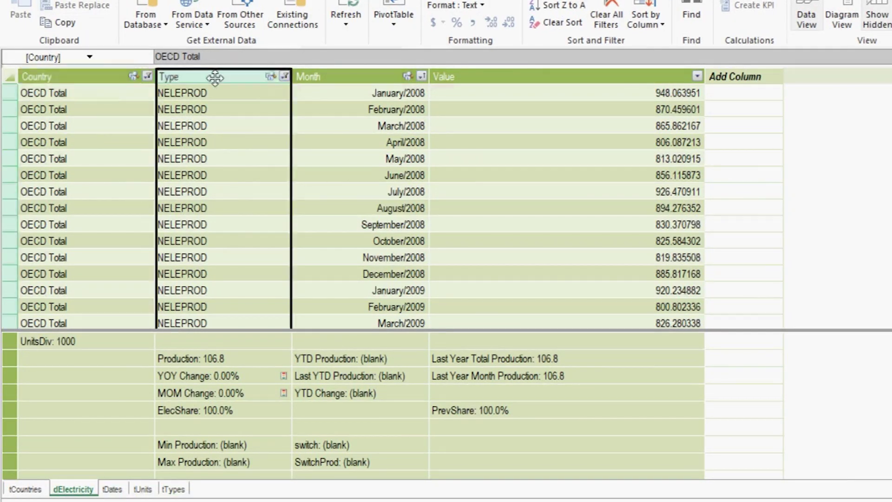
pyautogui.click(385, 78)
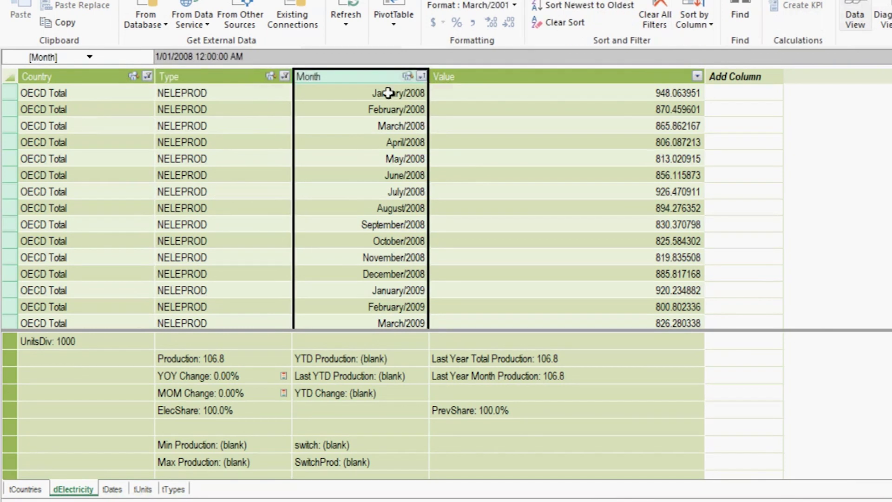
pyautogui.click(477, 72)
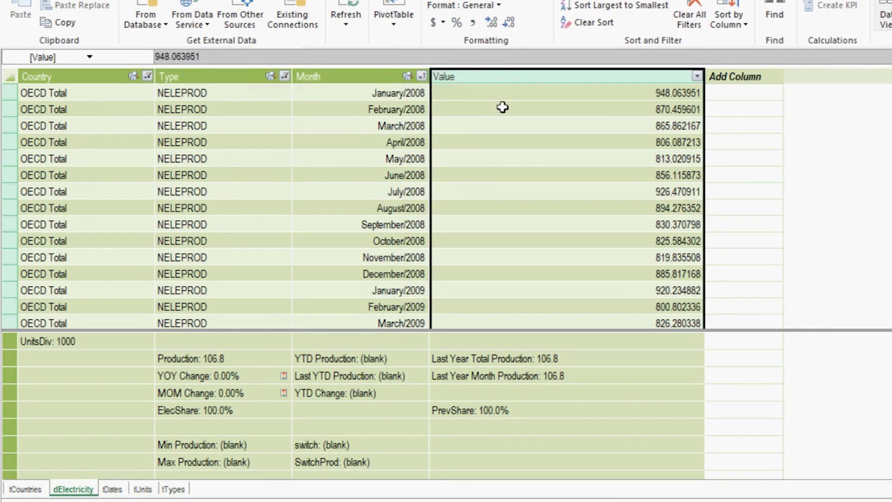
pyautogui.click(504, 240)
# Inspect the Production measure formula against the January 2008 to January 2009 values.
pyautogui.click(222, 359)
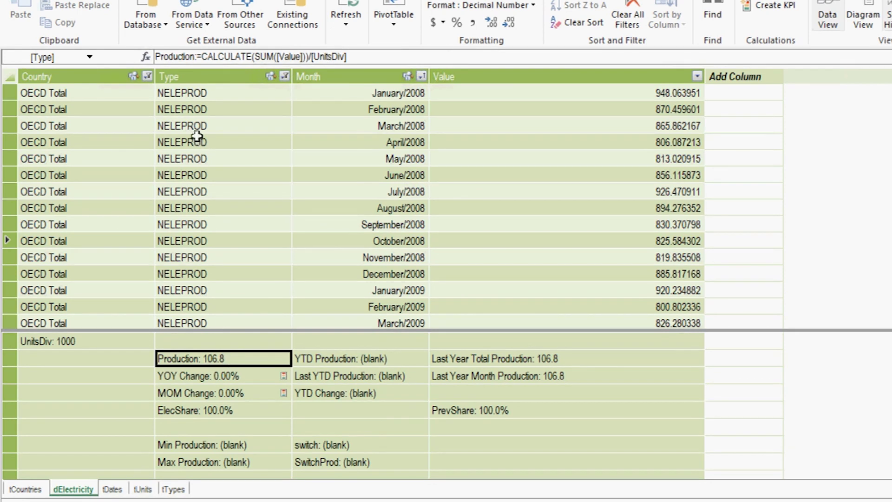
pyautogui.moveTo(498, 94); pyautogui.dragTo(526, 309)
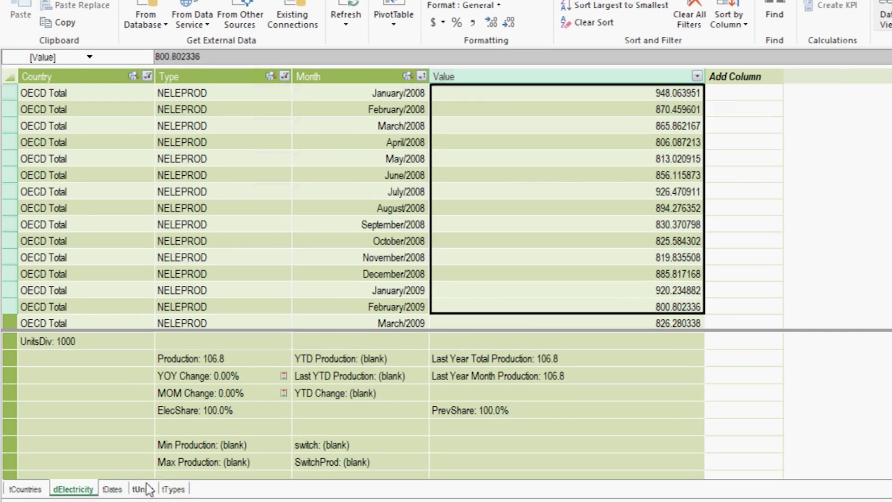
pyautogui.click(241, 341)
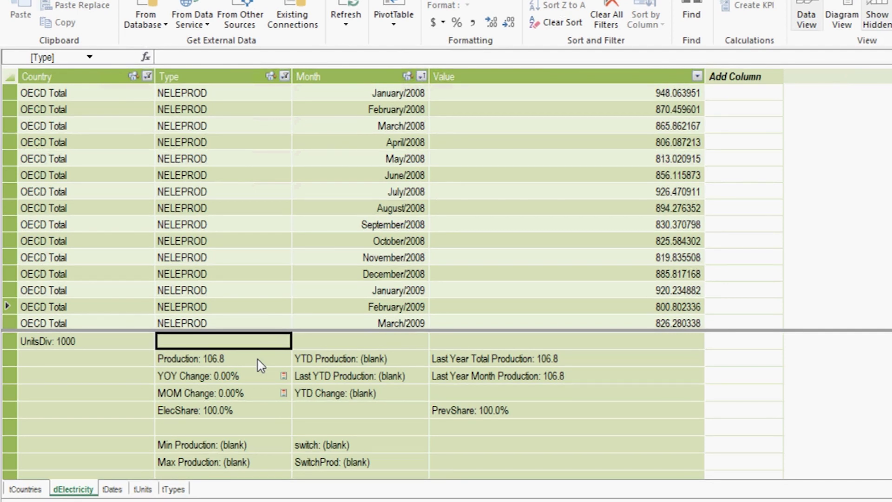
pyautogui.click(258, 360)
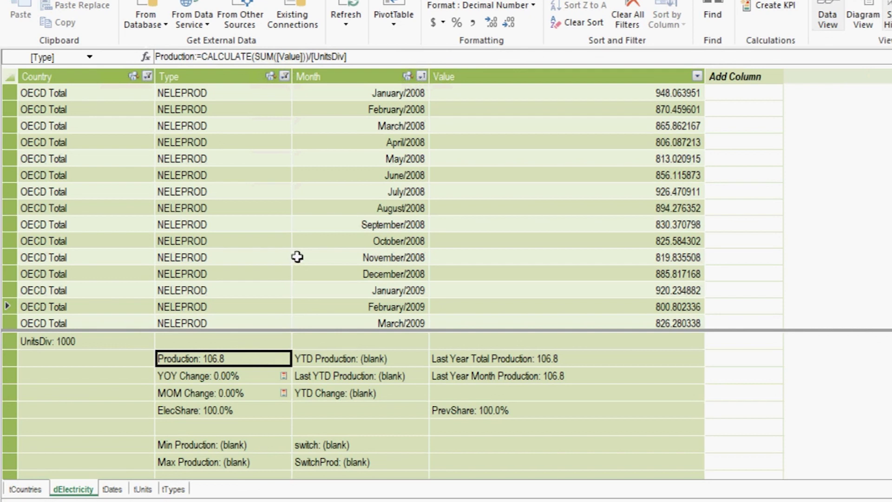
# Select ranges of Type, Value, Month and Country cells, then show the Production formula again.
pyautogui.moveTo(212, 98); pyautogui.dragTo(223, 224)
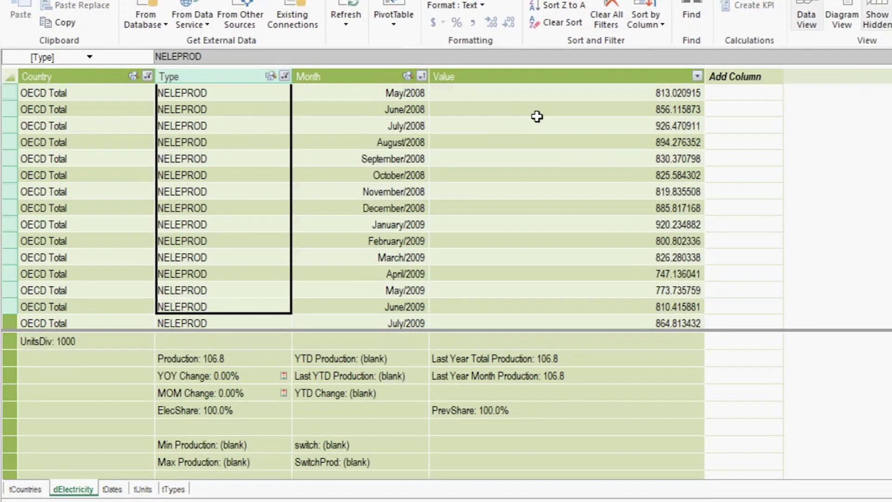
pyautogui.moveTo(538, 111); pyautogui.dragTo(519, 306)
pyautogui.moveTo(301, 109); pyautogui.dragTo(301, 171)
pyautogui.moveTo(223, 158); pyautogui.dragTo(223, 240)
pyautogui.moveTo(63, 142); pyautogui.dragTo(63, 191)
pyautogui.moveTo(743, 125); pyautogui.dragTo(762, 240)
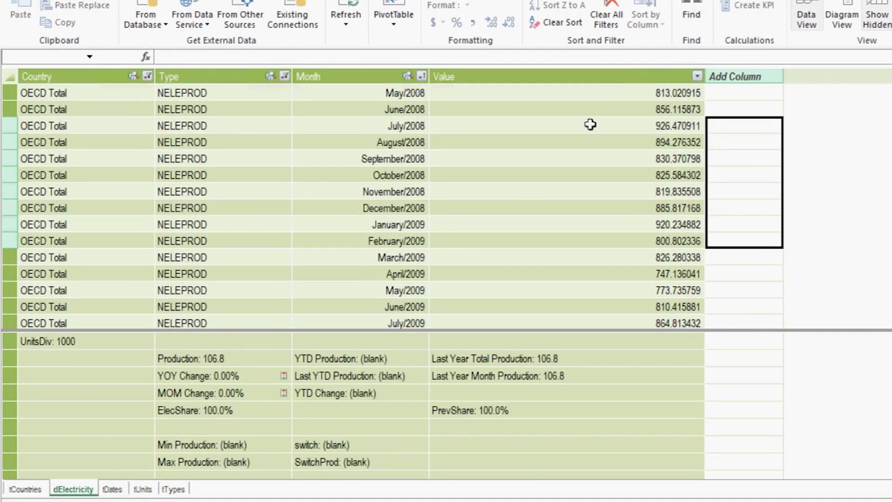
pyautogui.click(223, 358)
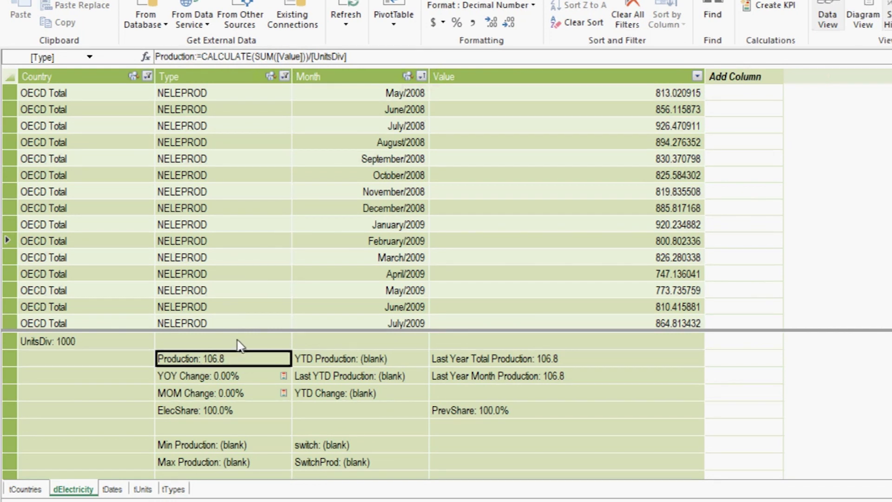
pyautogui.press('Left')
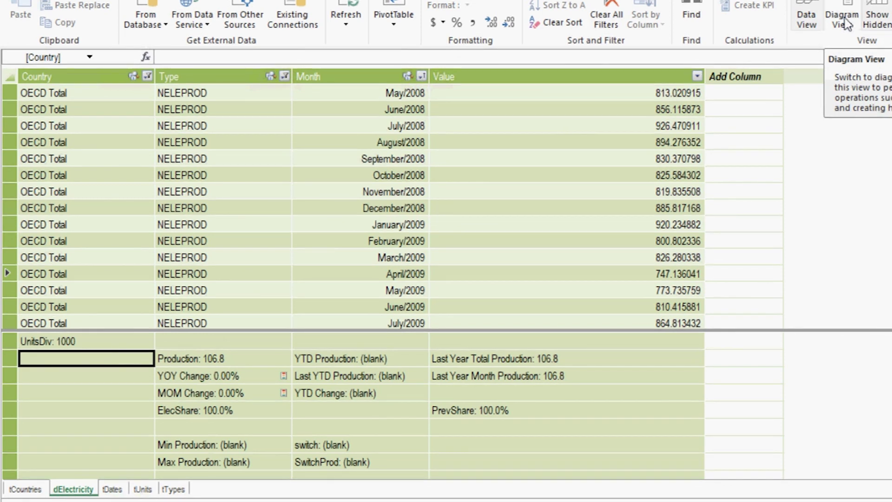
# In Diagram View, select the tDates, tTypes, tUnits and dElectricity tables.
pyautogui.click(849, 20)
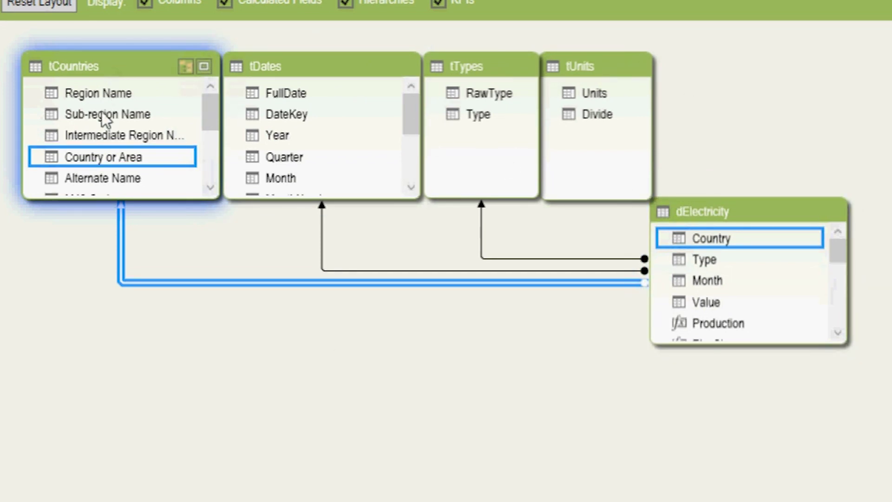
pyautogui.click(325, 71)
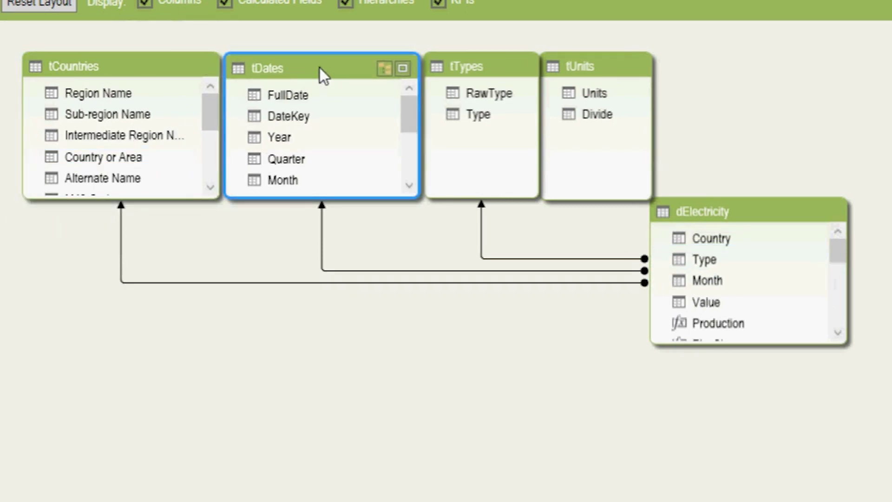
pyautogui.click(473, 69)
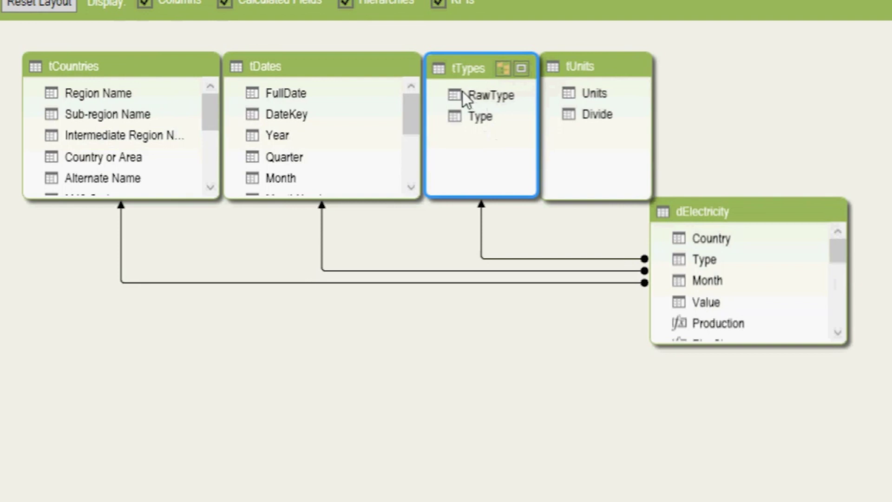
pyautogui.click(586, 132)
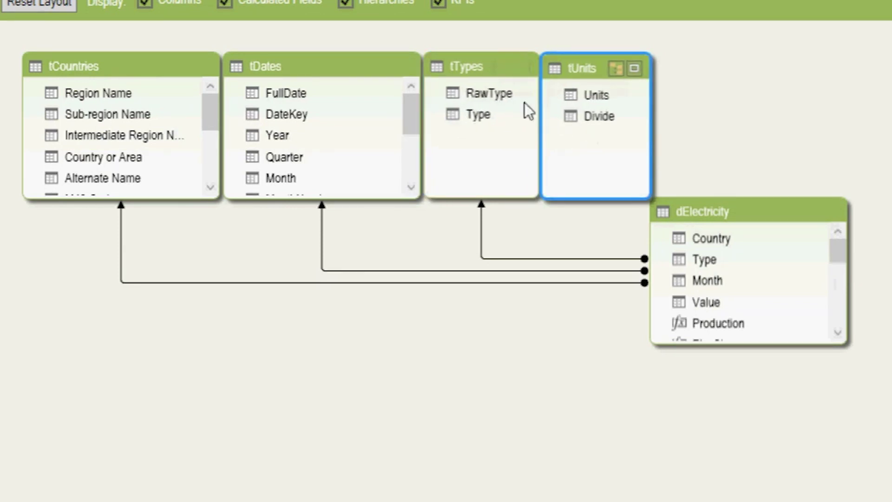
pyautogui.click(752, 217)
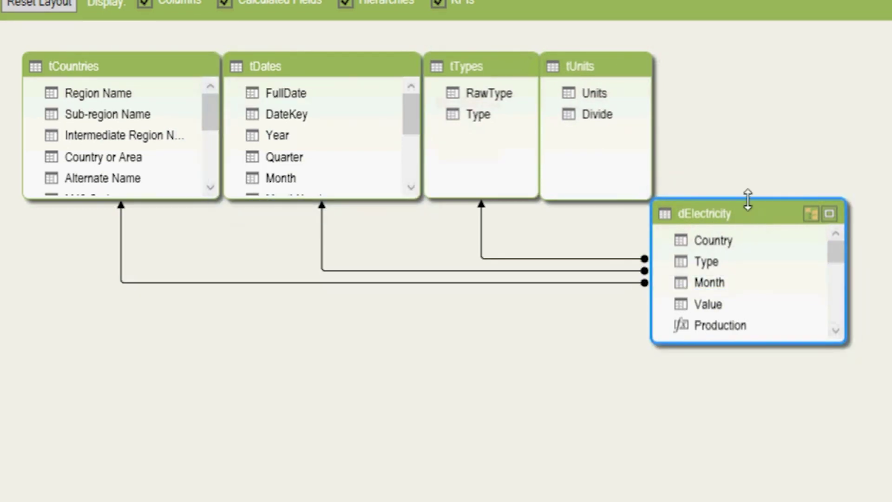
# Inspect the Type–RawType, FullDate–Month and Country or Area–Country relationships.
pyautogui.click(571, 259)
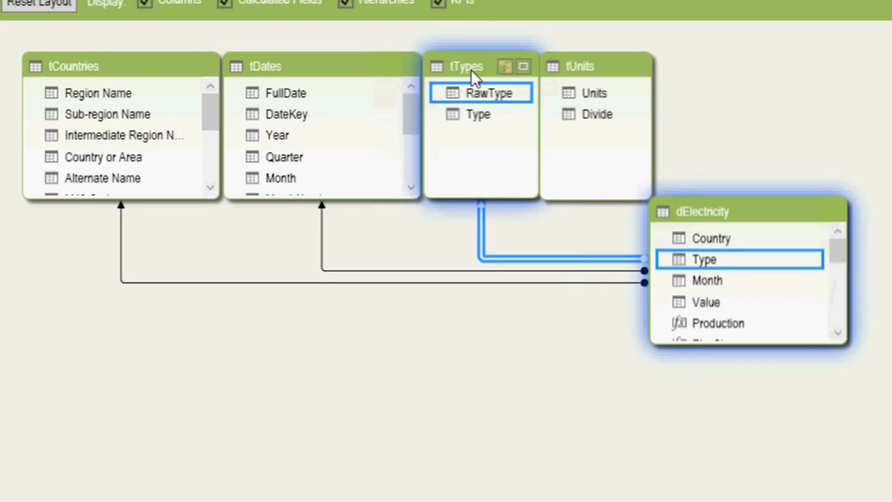
pyautogui.click(487, 269)
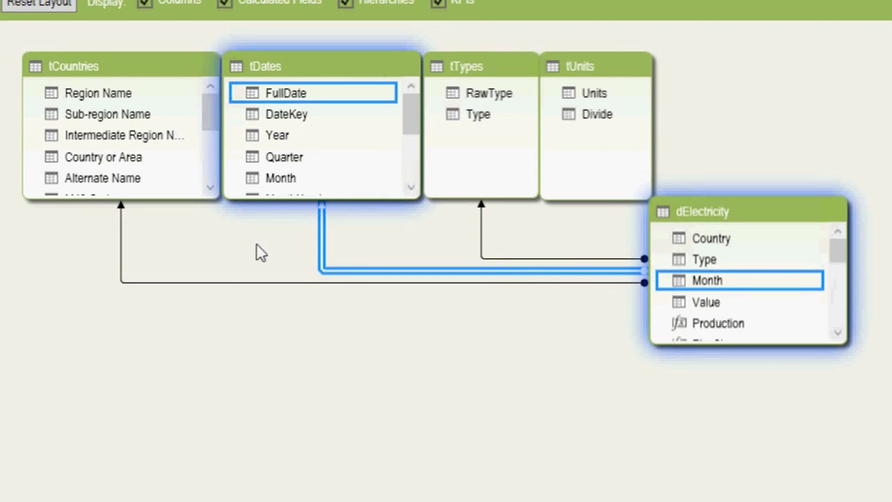
pyautogui.click(292, 282)
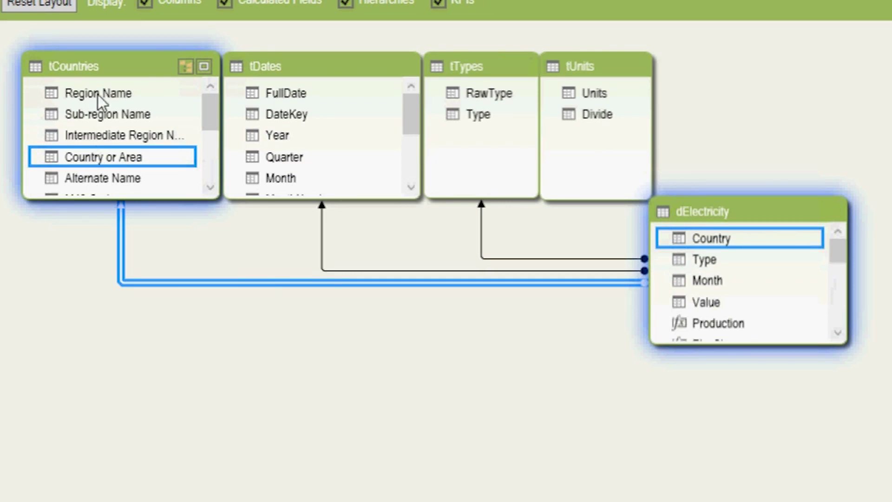
pyautogui.click(336, 230)
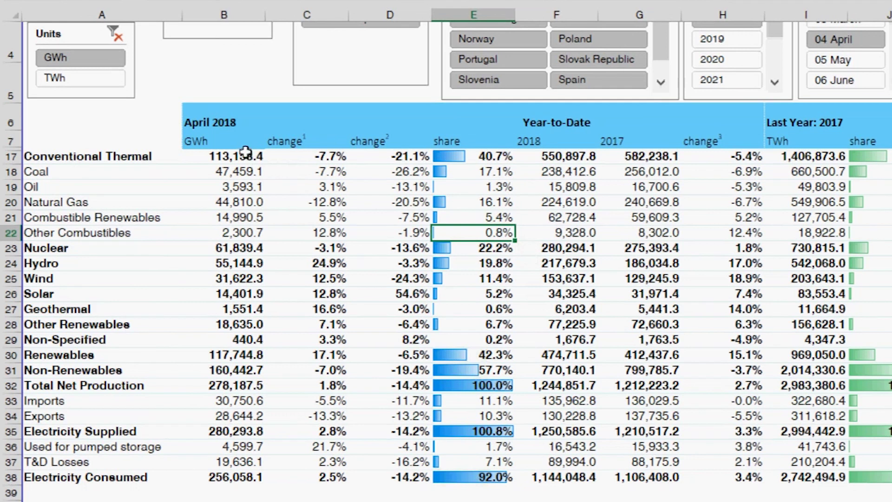
pyautogui.moveTo(223, 156); pyautogui.dragTo(221, 413)
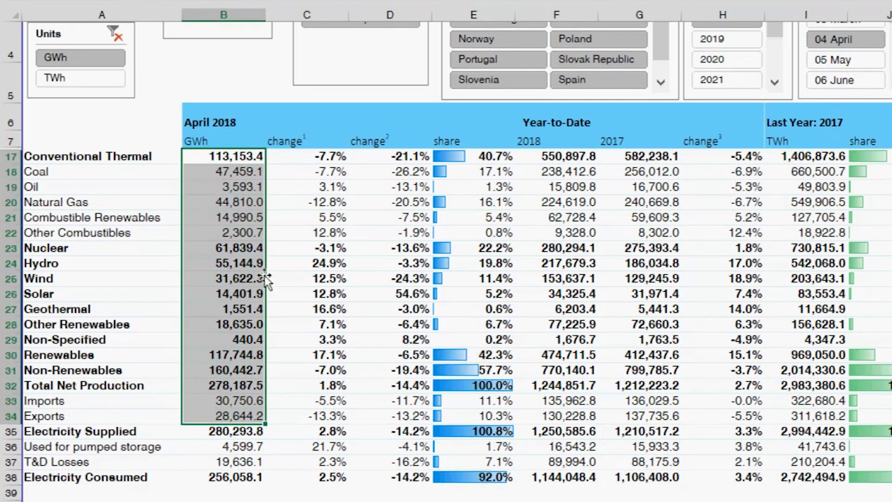
pyautogui.moveTo(305, 187); pyautogui.dragTo(306, 354)
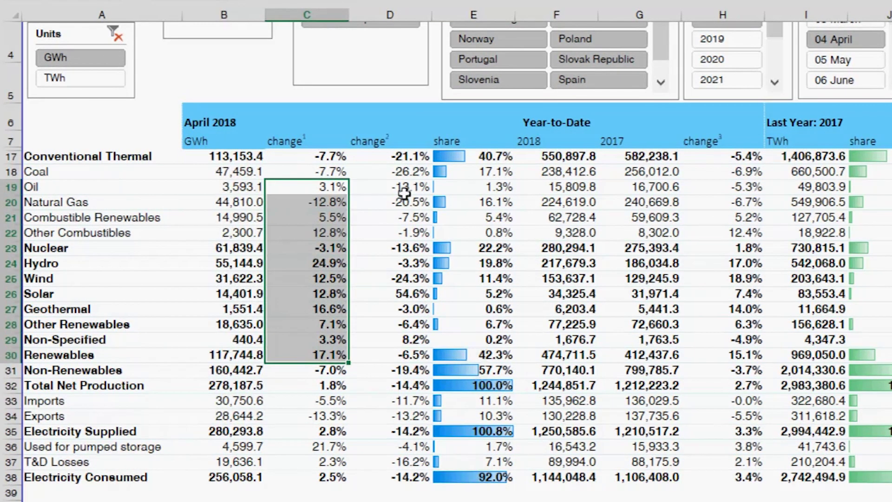
pyautogui.moveTo(416, 161); pyautogui.dragTo(408, 311)
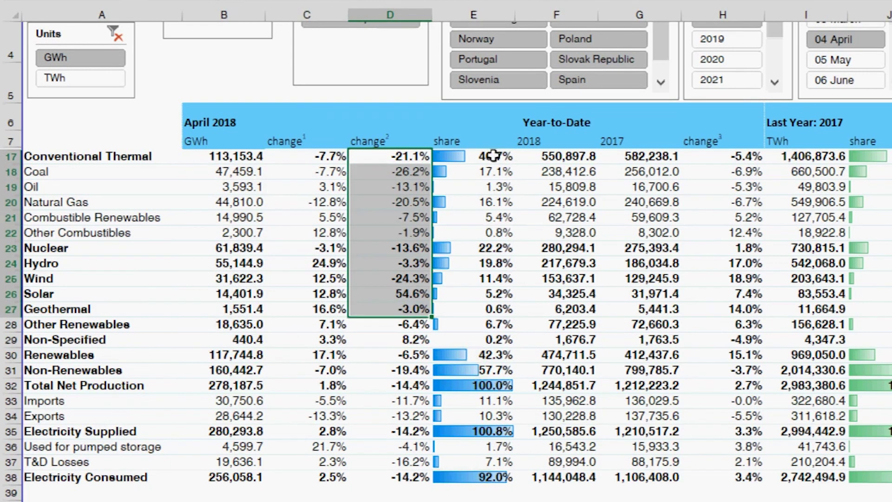
pyautogui.moveTo(488, 161); pyautogui.dragTo(474, 354)
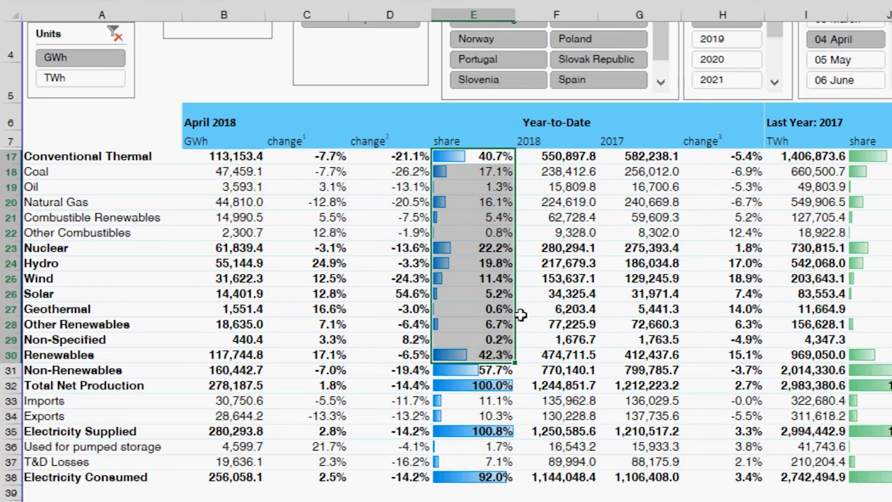
pyautogui.moveTo(639, 186); pyautogui.dragTo(639, 461)
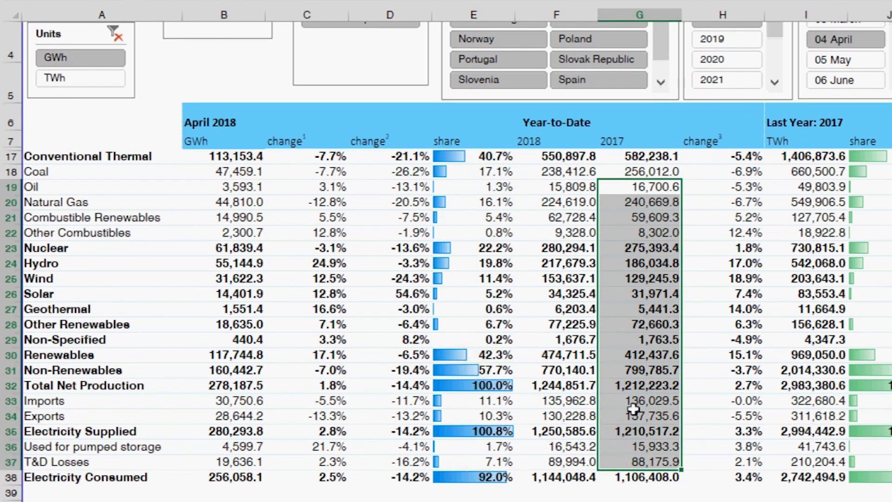
pyautogui.scroll(1, 274, 218)
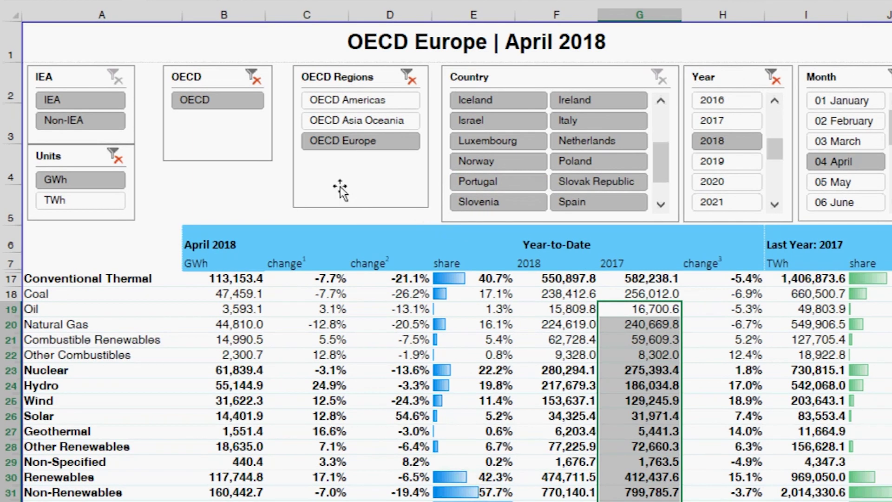
pyautogui.moveTo(249, 293); pyautogui.dragTo(465, 386)
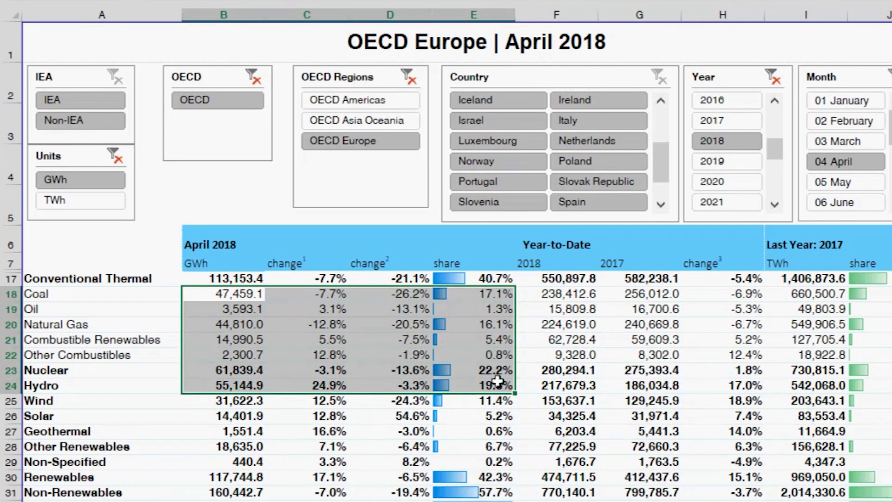
pyautogui.click(401, 327)
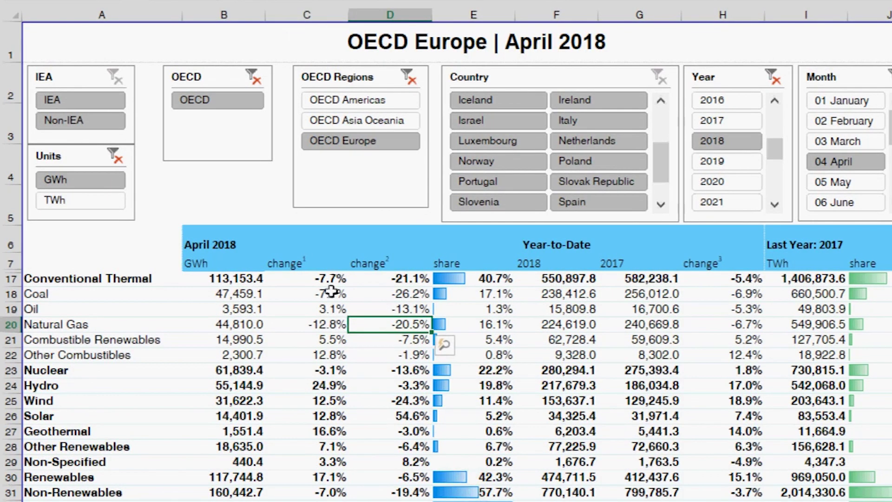
pyautogui.moveTo(387, 331); pyautogui.dragTo(355, 5)
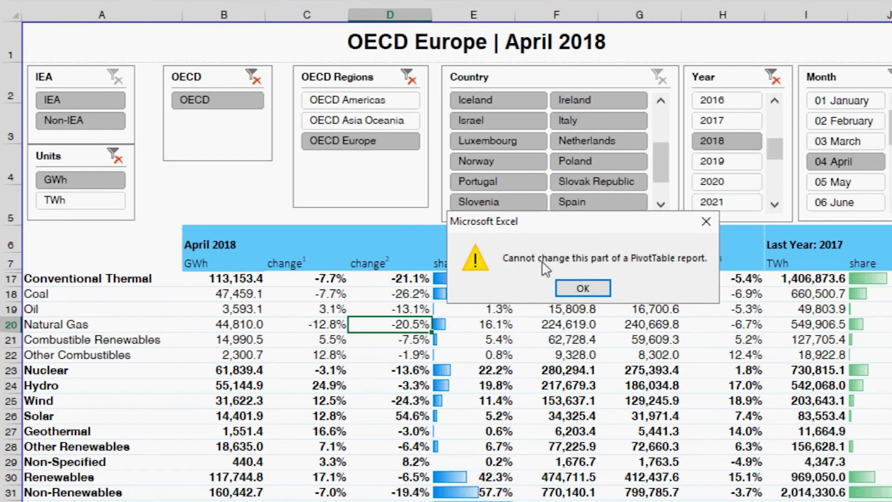
pyautogui.click(583, 289)
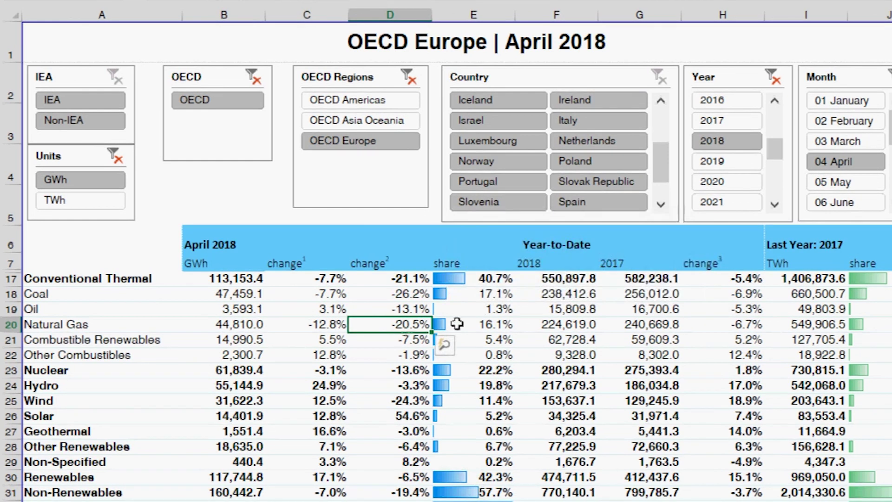
pyautogui.moveTo(312, 314); pyautogui.dragTo(774, 400)
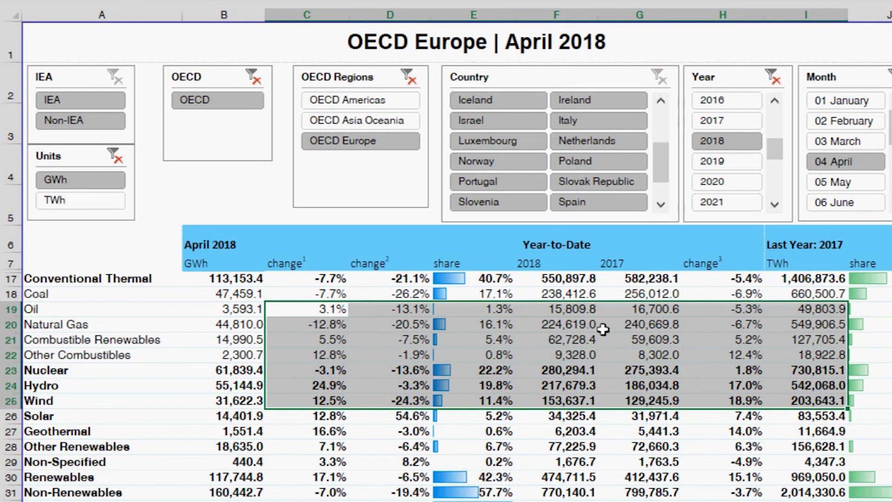
pyautogui.click(564, 325)
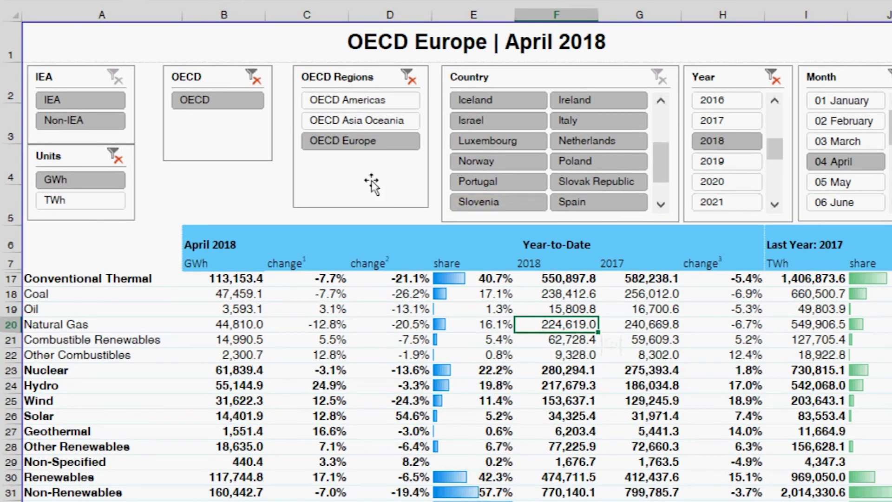
# Clear the OECD Regions filter and show the table values in TWh.
pyautogui.click(415, 85)
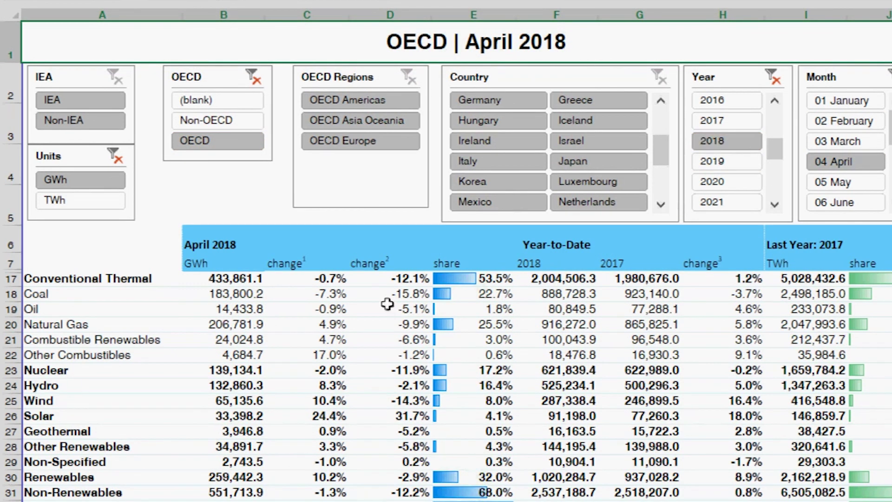
pyautogui.click(258, 261)
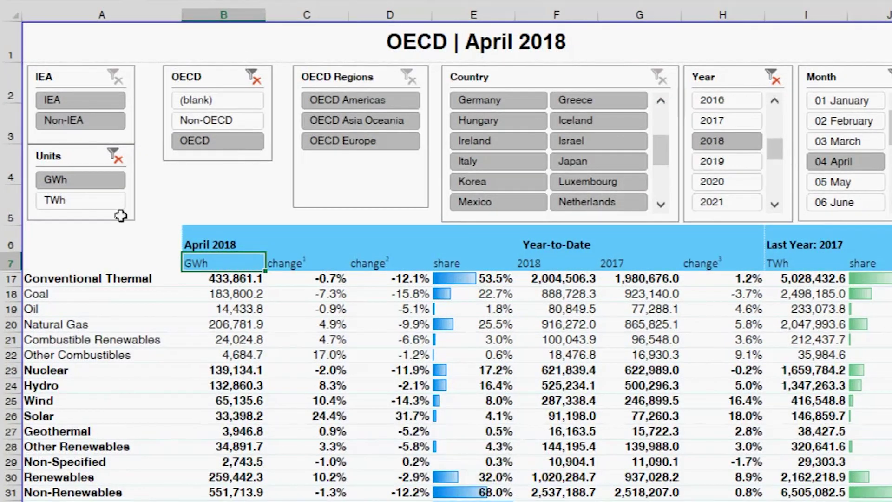
pyautogui.click(76, 203)
pyautogui.click(295, 298)
pyautogui.scroll(-1, 294, 297)
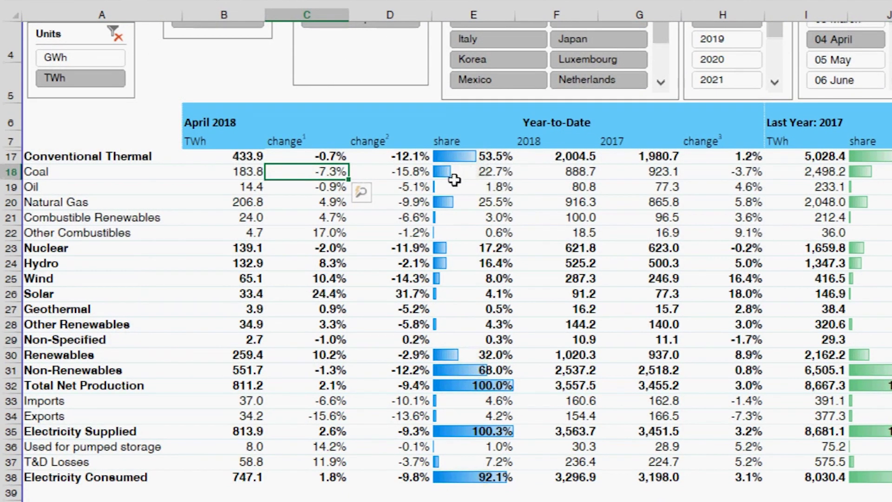
# Filter the dashboard to Japan and review the fuel rows from Conventional Thermal to Wind.
pyautogui.moveTo(439, 187)
pyautogui.moveTo(498, 210)
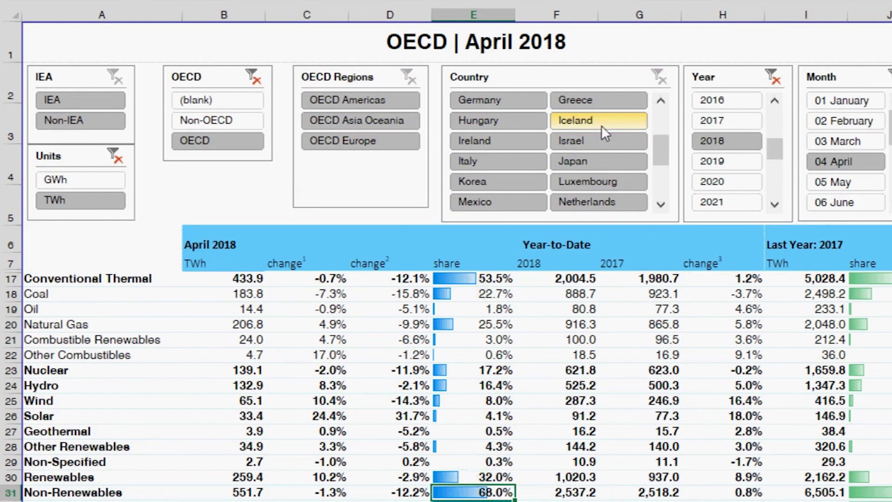
pyautogui.click(591, 162)
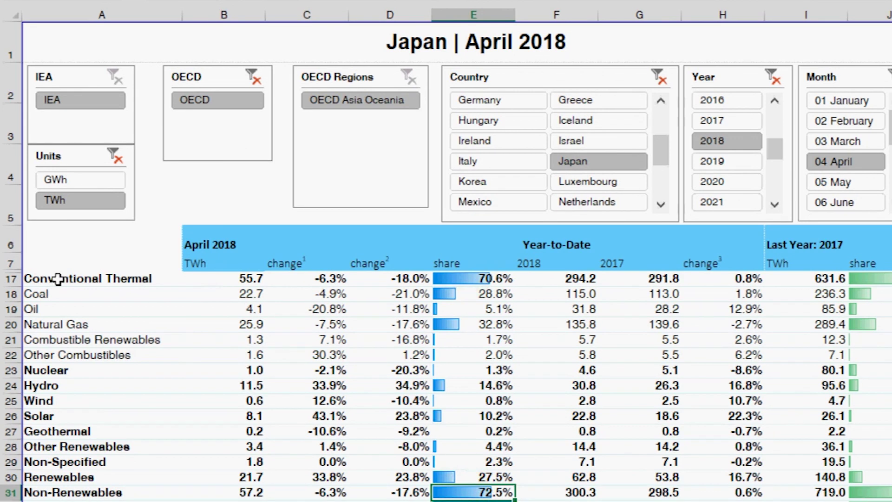
pyautogui.moveTo(56, 283); pyautogui.dragTo(69, 397)
pyautogui.click(258, 295)
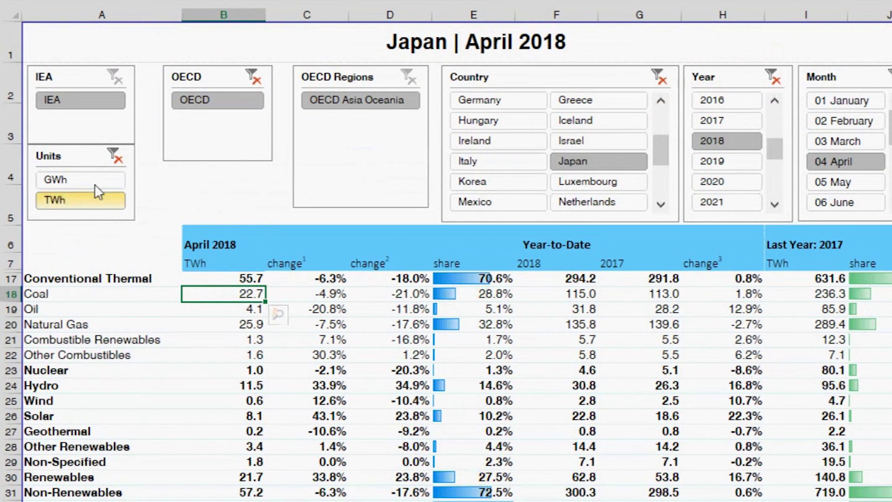
# Switch values back to GWh and check the Total, Non-Renewables, Renewables and T&D Losses shares.
pyautogui.click(88, 181)
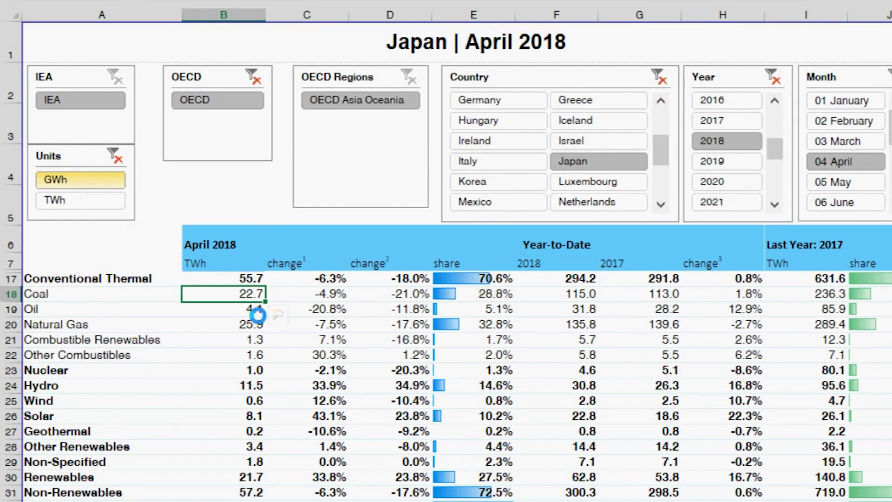
pyautogui.scroll(-1, 436, 278)
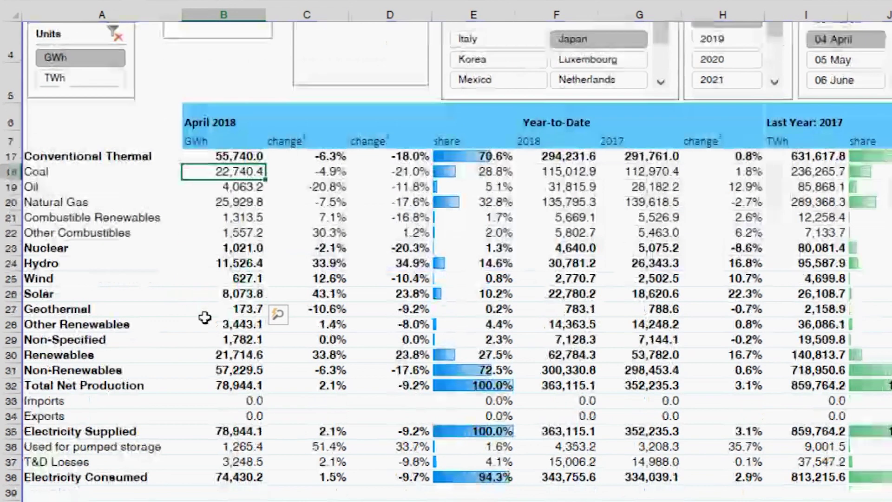
pyautogui.click(483, 385)
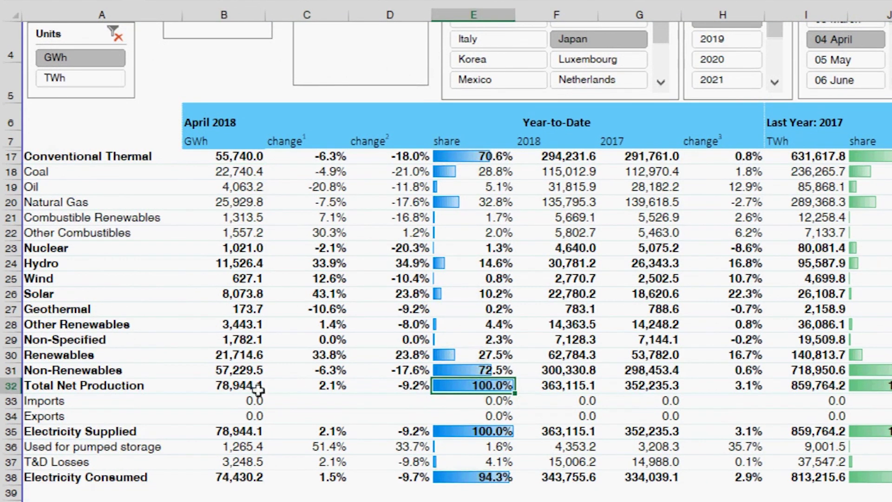
pyautogui.click(502, 371)
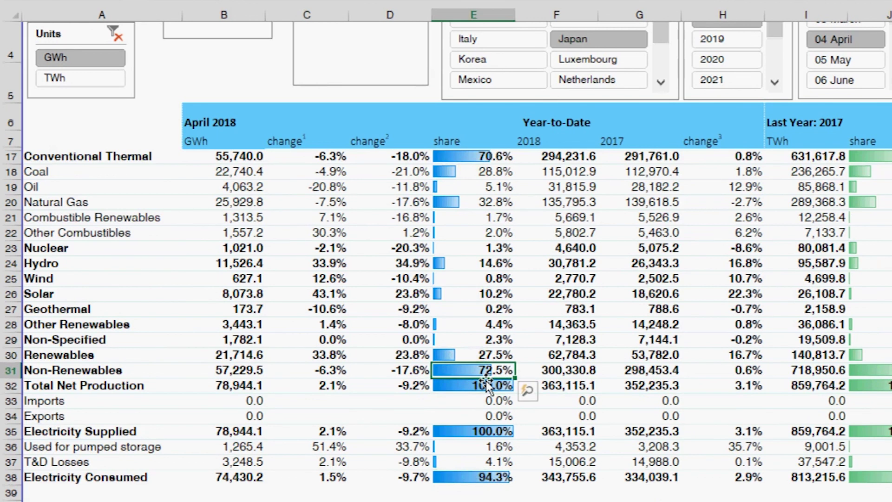
pyautogui.click(501, 356)
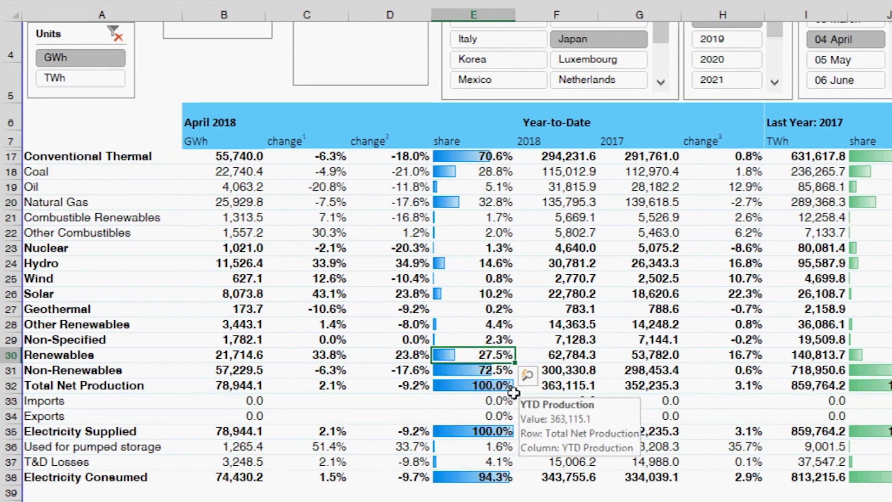
pyautogui.hotkey('ctrl', 'Up')
pyautogui.scroll(-1, 485, 368)
pyautogui.click(491, 354)
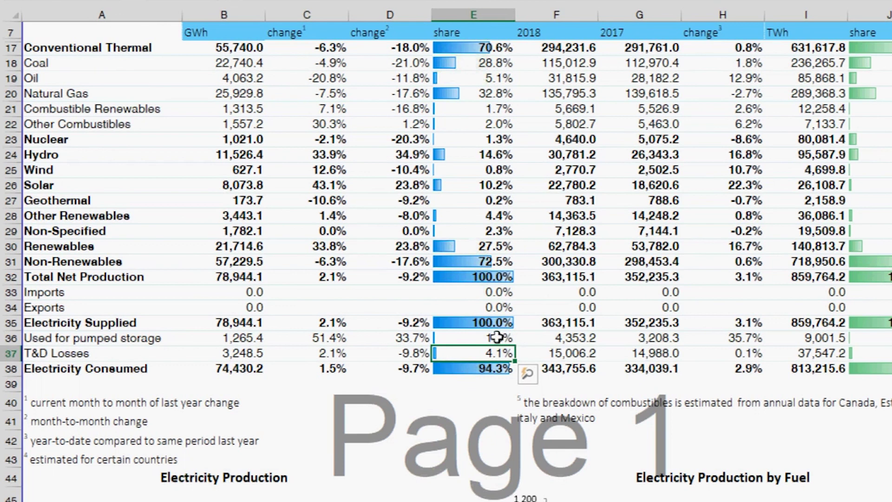
pyautogui.scroll(2, 497, 336)
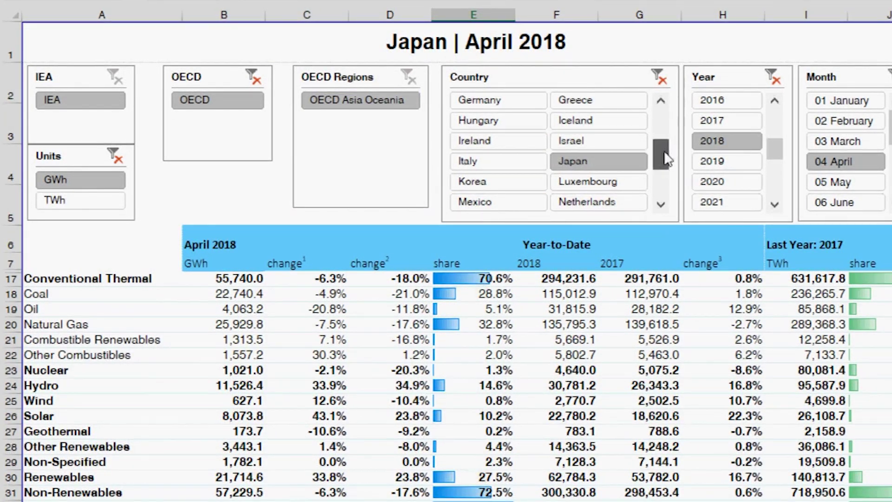
pyautogui.scroll(-1, 668, 147)
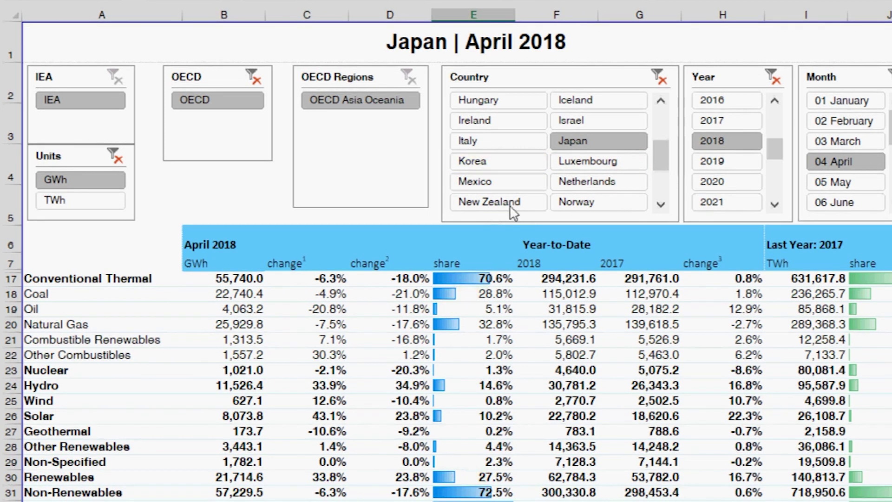
# Add Korea to the country filter alongside Japan.
pyautogui.keyDown('ctrl'); pyautogui.click(520, 166); pyautogui.keyUp('ctrl')
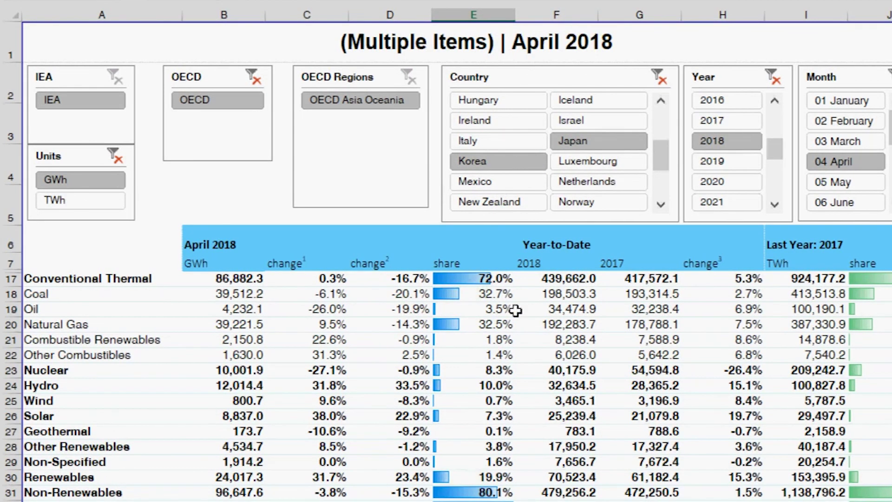
pyautogui.scroll(-2, 497, 297)
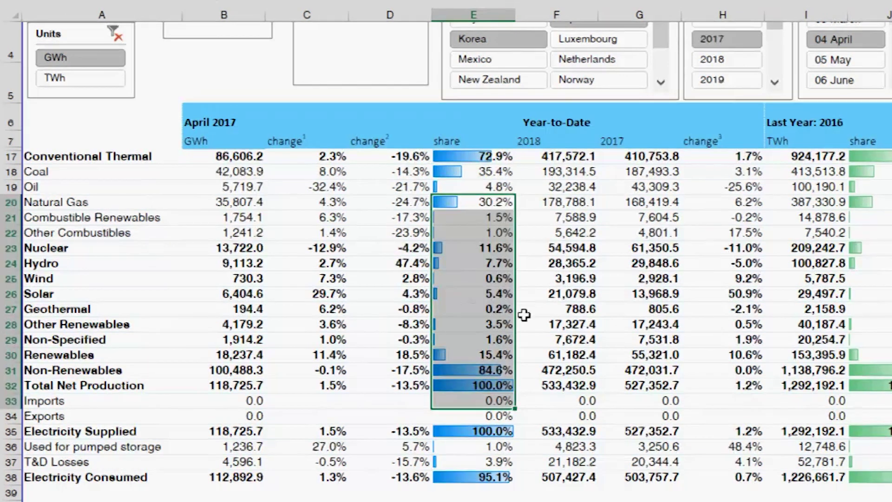
pyautogui.scroll(2, 463, 305)
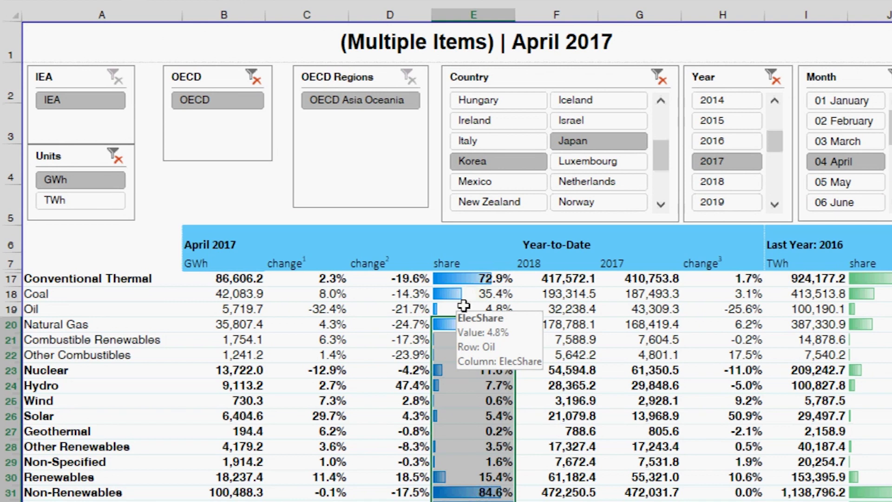
pyautogui.click(483, 339)
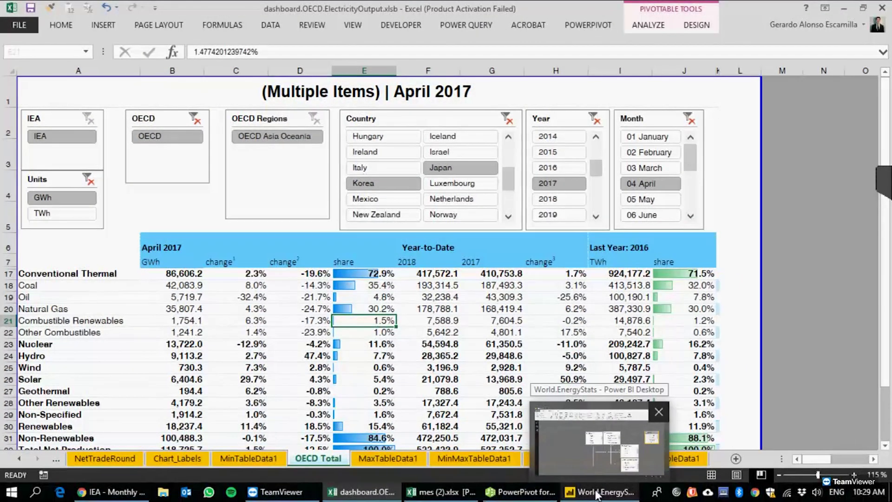
# Bring up Power BI's model diagram and reposition the tDates table.
pyautogui.click(596, 493)
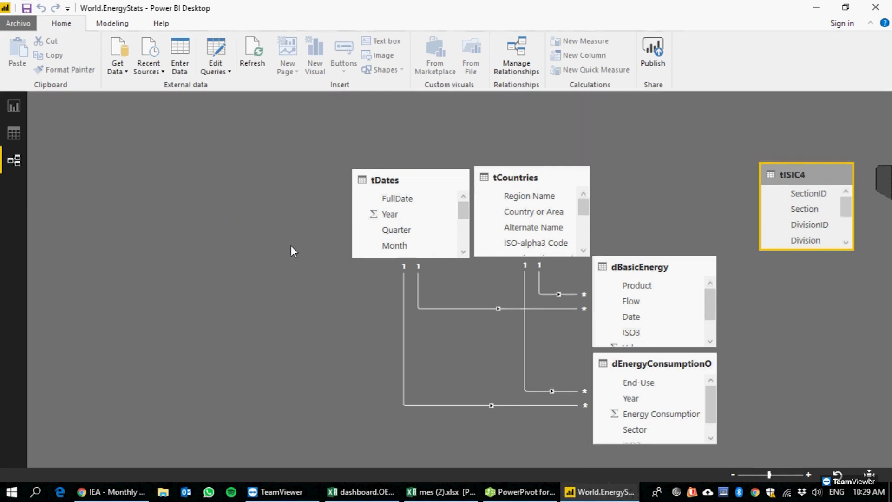
pyautogui.click(390, 182)
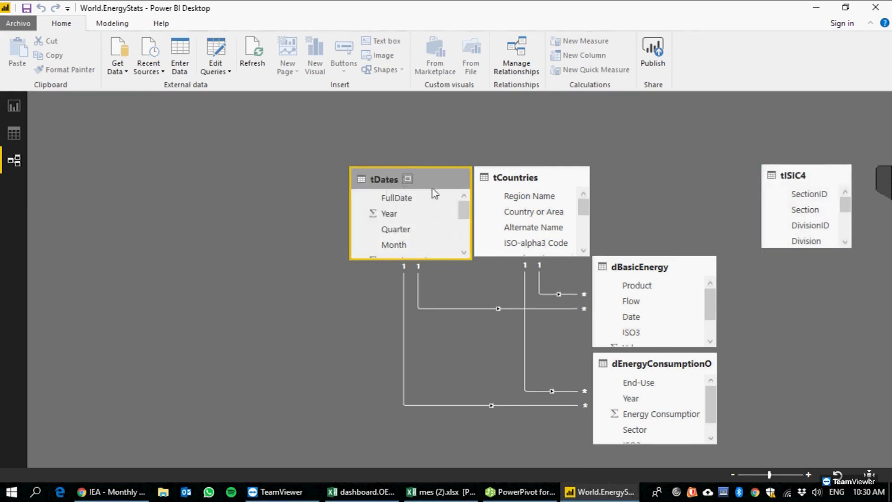
pyautogui.moveTo(464, 210)
pyautogui.mouseDown()
pyautogui.moveTo(464, 239)
pyautogui.moveTo(472, 200)
pyautogui.mouseUp()
pyautogui.moveTo(584, 207)
pyautogui.mouseDown()
pyautogui.moveTo(590, 216)
pyautogui.moveTo(589, 202)
pyautogui.mouseUp()
pyautogui.moveTo(400, 182); pyautogui.dragTo(444, 173)
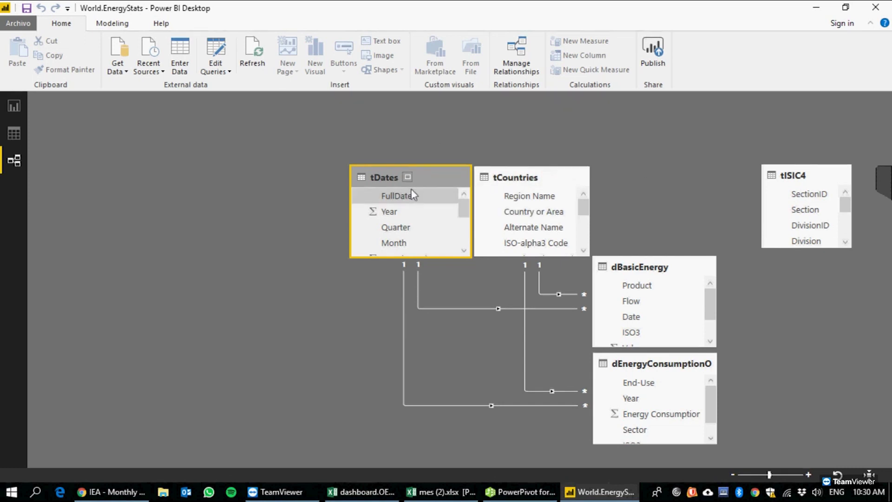
pyautogui.moveTo(461, 214); pyautogui.dragTo(464, 247)
pyautogui.moveTo(582, 207); pyautogui.dragTo(581, 237)
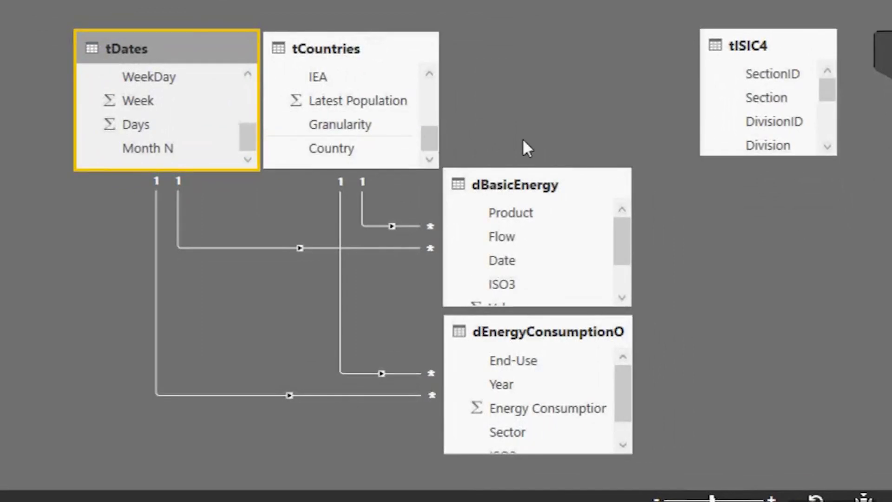
# Widen dEnergyConsumptionOECD and dBasicEnergy, then highlight the tCountries link to dEnergyConsumptionOECD.
pyautogui.click(521, 188)
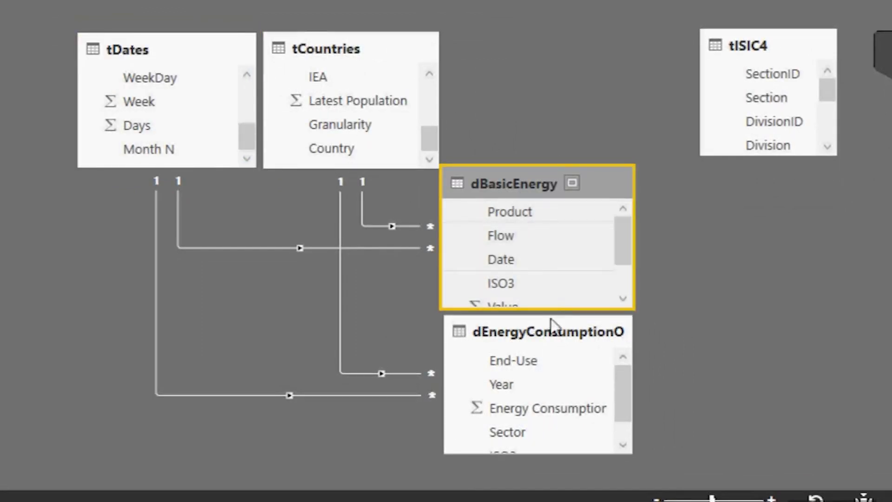
pyautogui.click(530, 339)
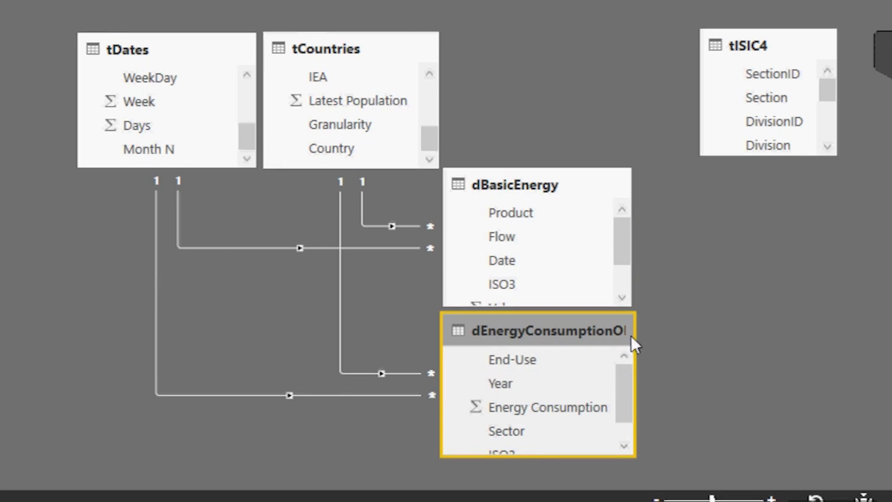
pyautogui.moveTo(635, 332); pyautogui.dragTo(649, 346)
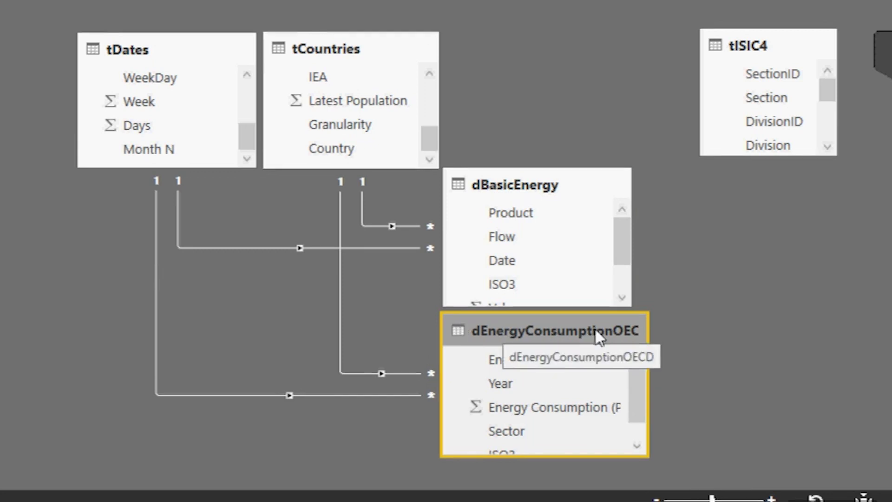
pyautogui.click(520, 181)
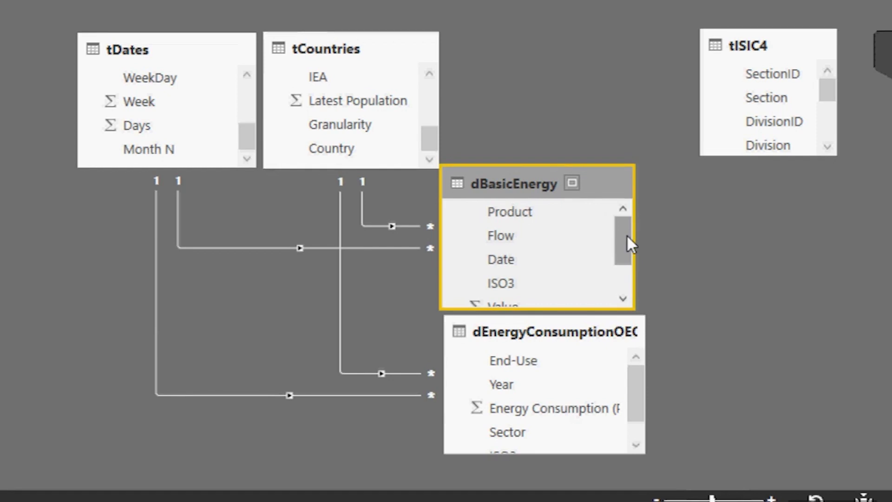
pyautogui.moveTo(631, 241); pyautogui.dragTo(641, 253)
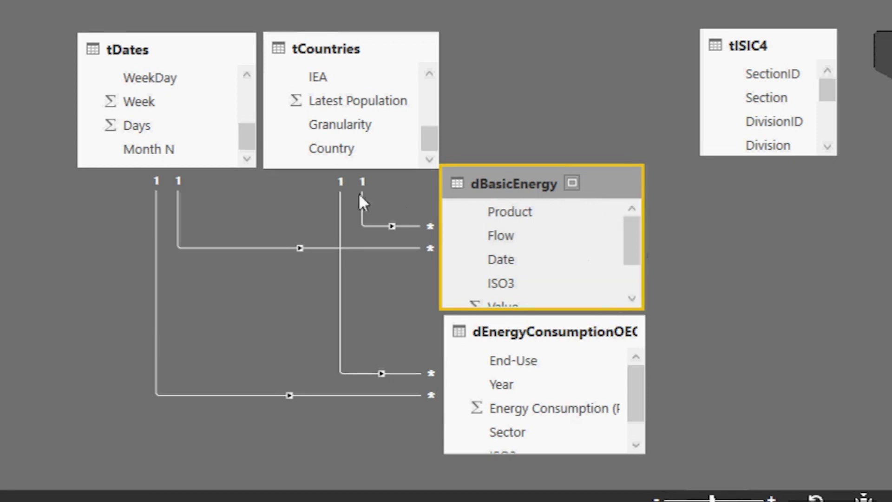
pyautogui.click(462, 331)
pyautogui.click(373, 374)
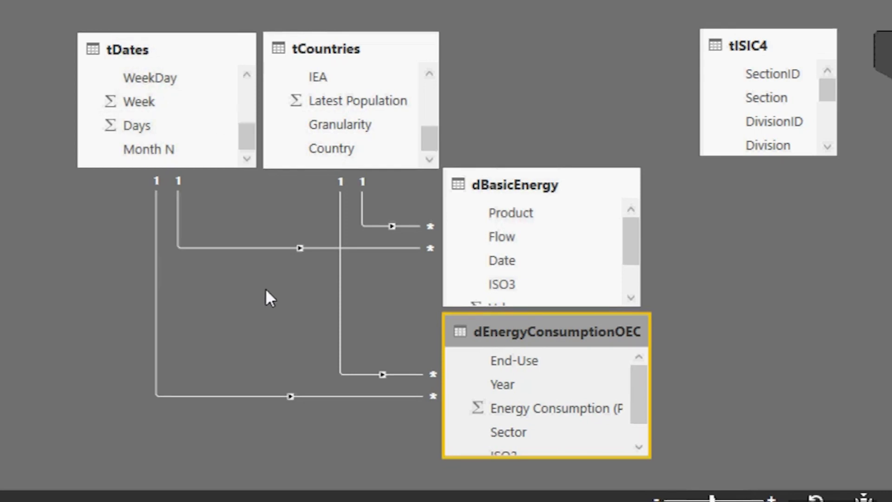
# On the report page, filter the Flow slicer to Exports (ktoe), then back to Electricity output (TWh) totalling 493.85K.
pyautogui.click(13, 113)
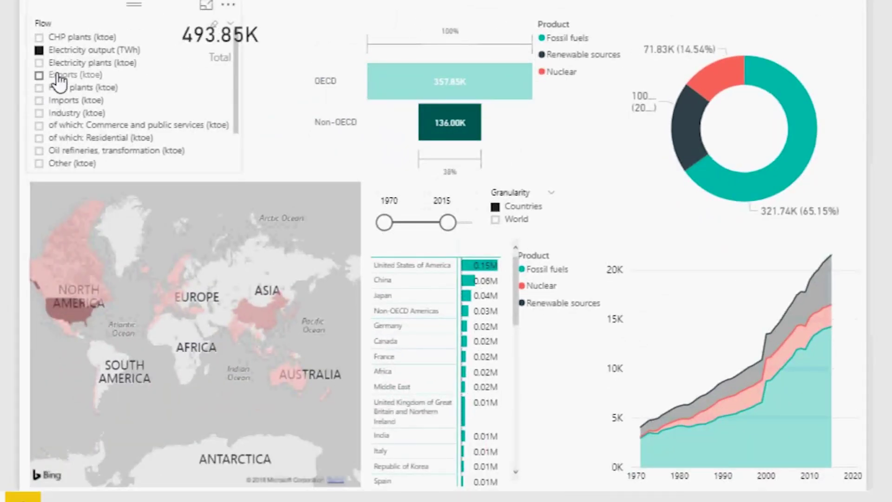
pyautogui.click(40, 76)
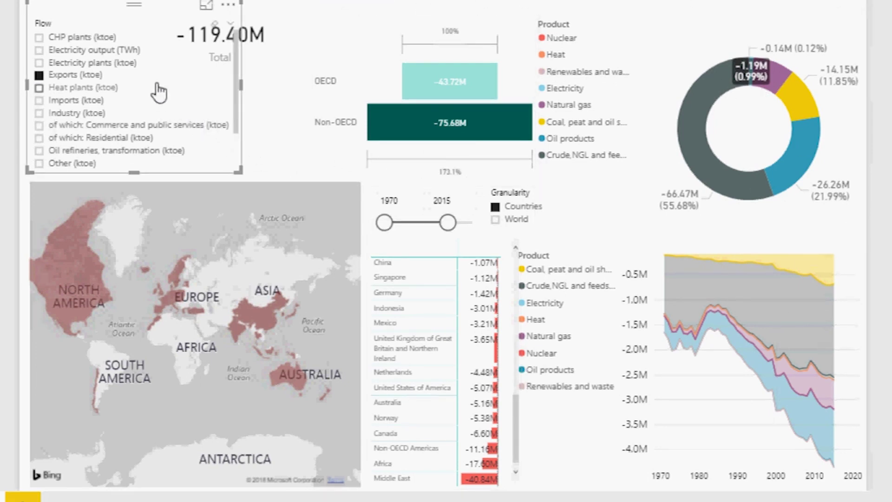
pyautogui.click(84, 51)
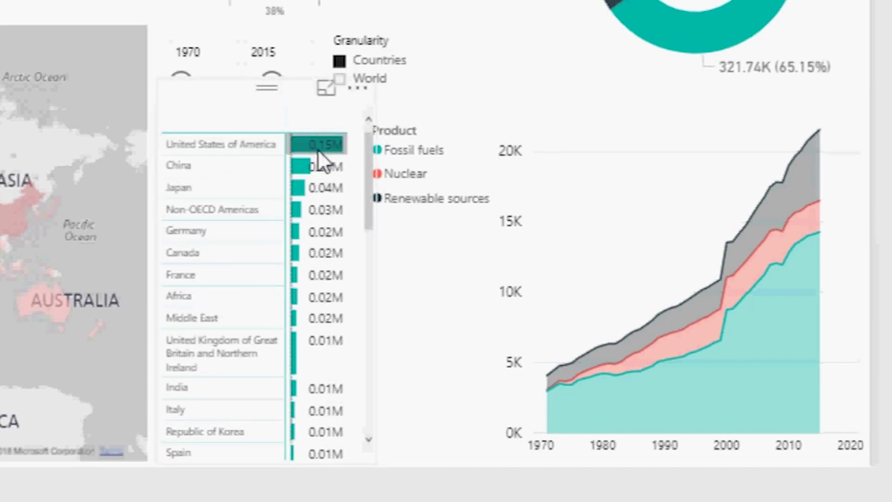
pyautogui.moveTo(319, 148)
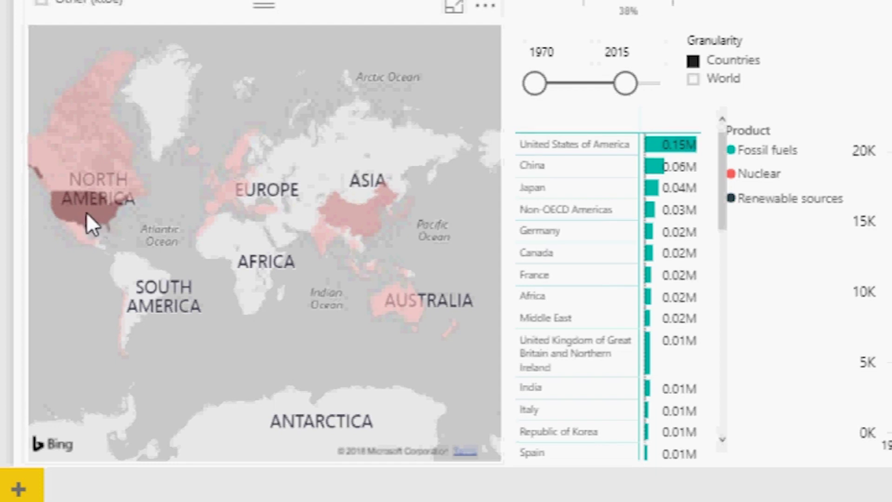
pyautogui.moveTo(86, 200)
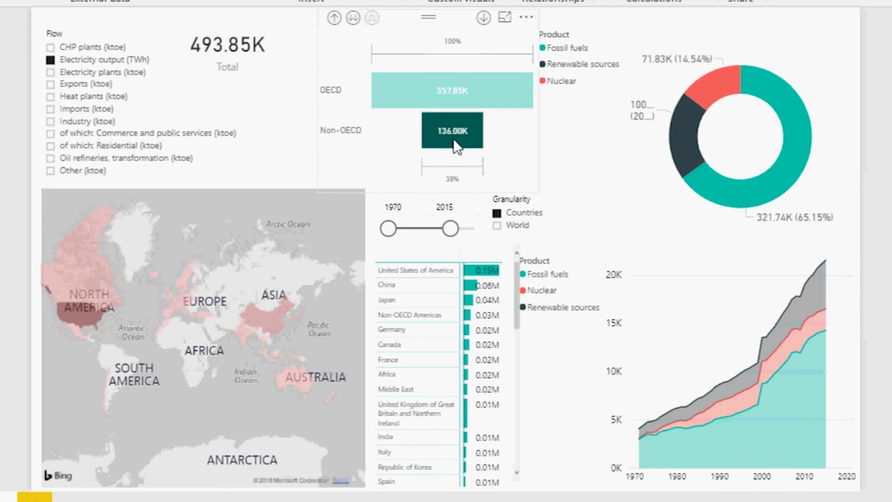
pyautogui.moveTo(453, 138)
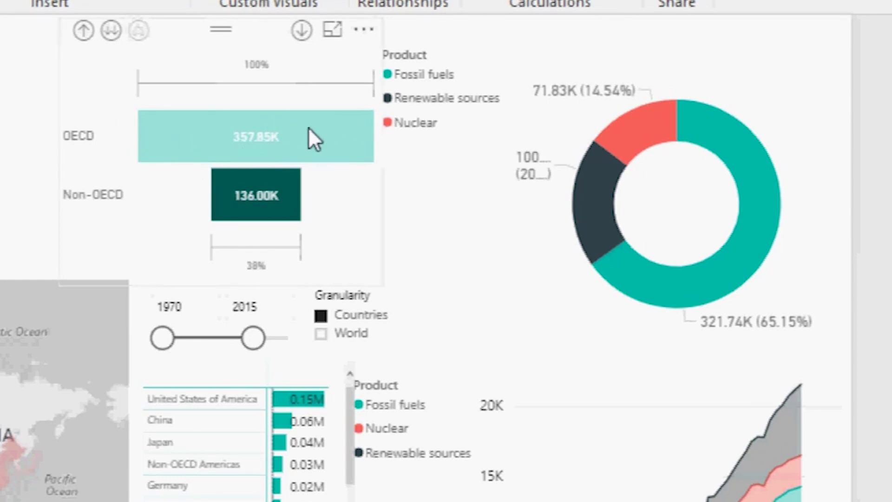
pyautogui.moveTo(206, 141)
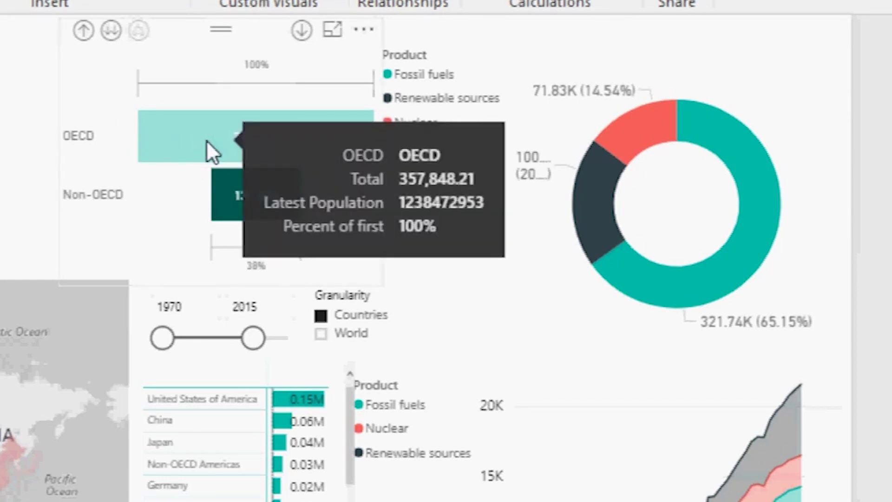
pyautogui.click(109, 39)
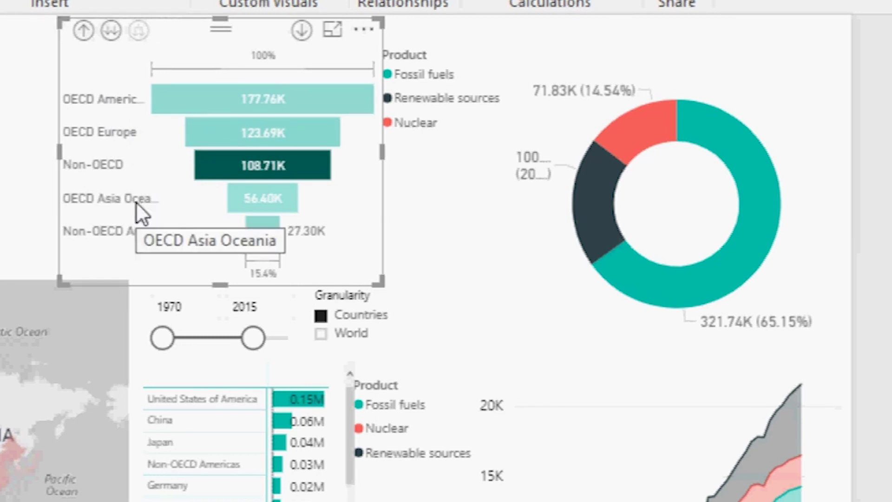
pyautogui.click(111, 32)
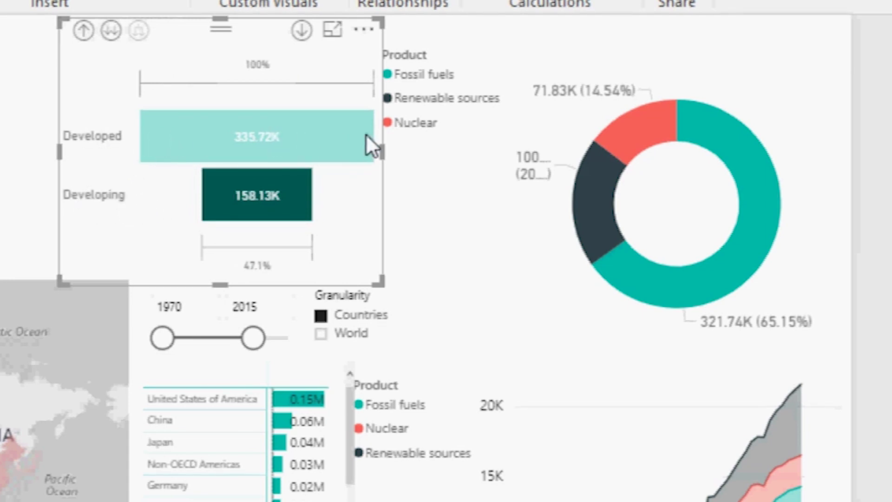
pyautogui.click(83, 30)
pyautogui.click(83, 30)
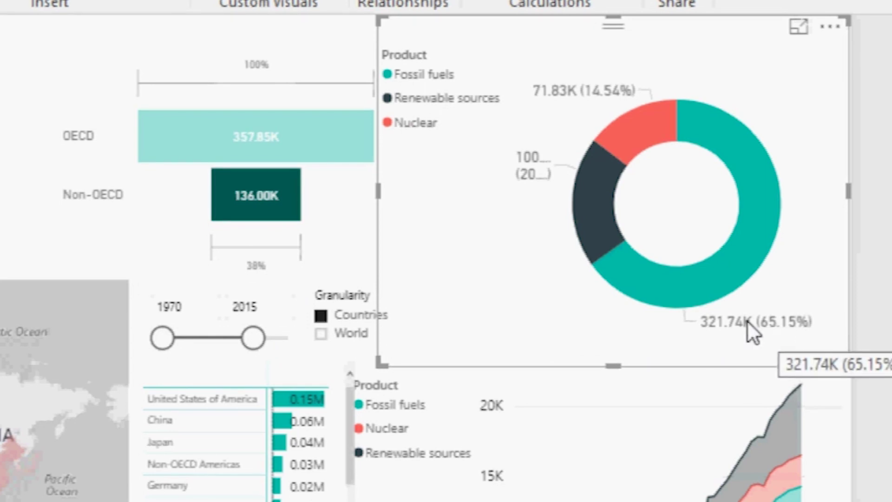
pyautogui.moveTo(604, 232)
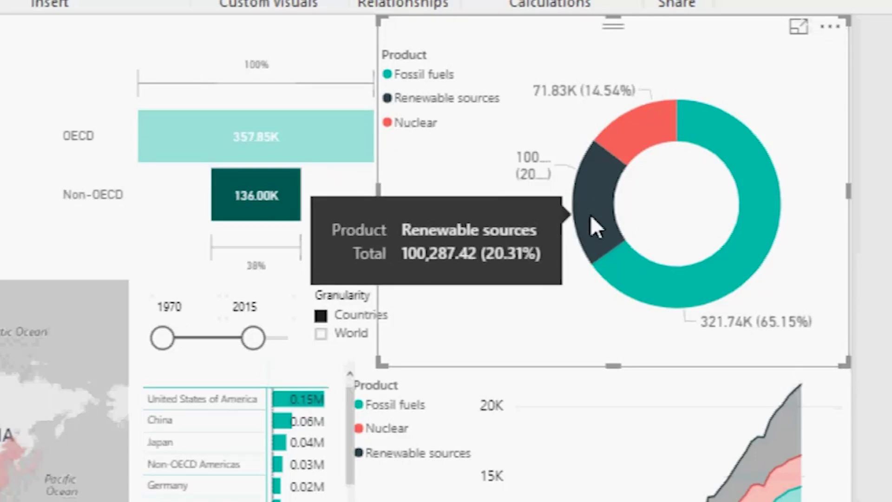
pyautogui.moveTo(637, 151)
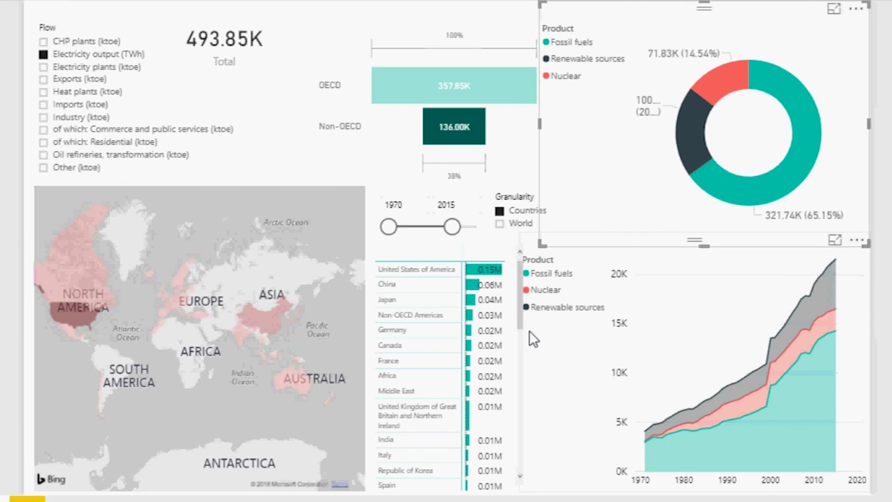
# Cross-filter the report to Nuclear (39.40K: 37.33K OECD, 2.07K Non-OECD), briefly checking the Power Pivot window.
pyautogui.click(724, 84)
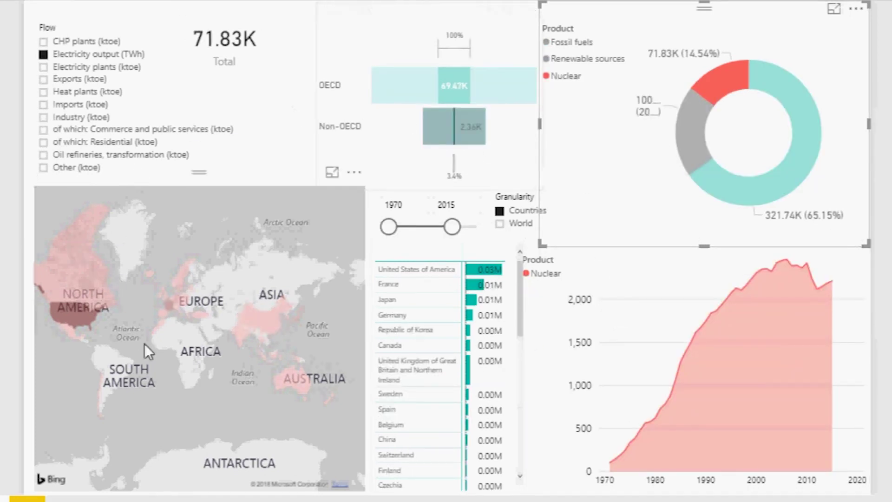
pyautogui.moveTo(460, 96)
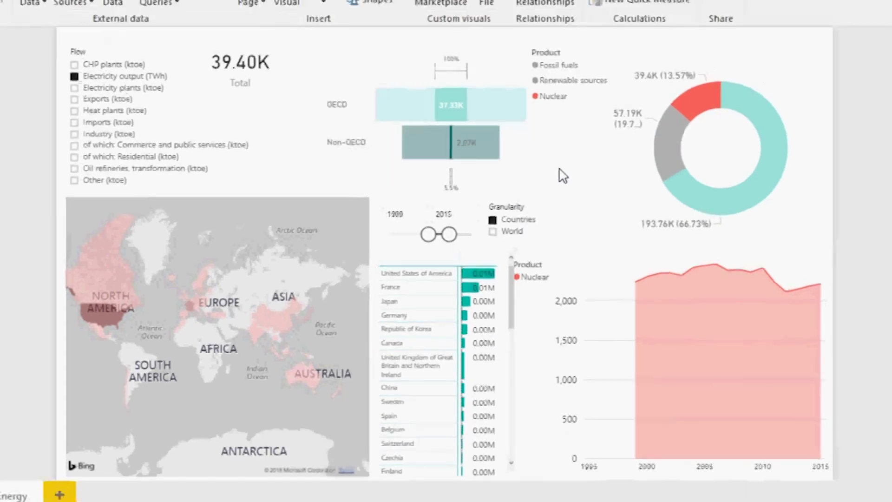
pyautogui.hotkey('alt', 'Tab')
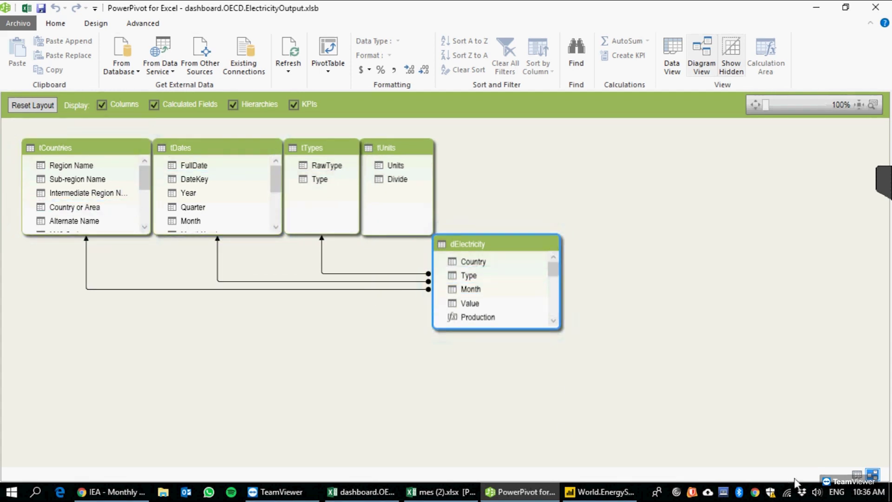
pyautogui.click(599, 491)
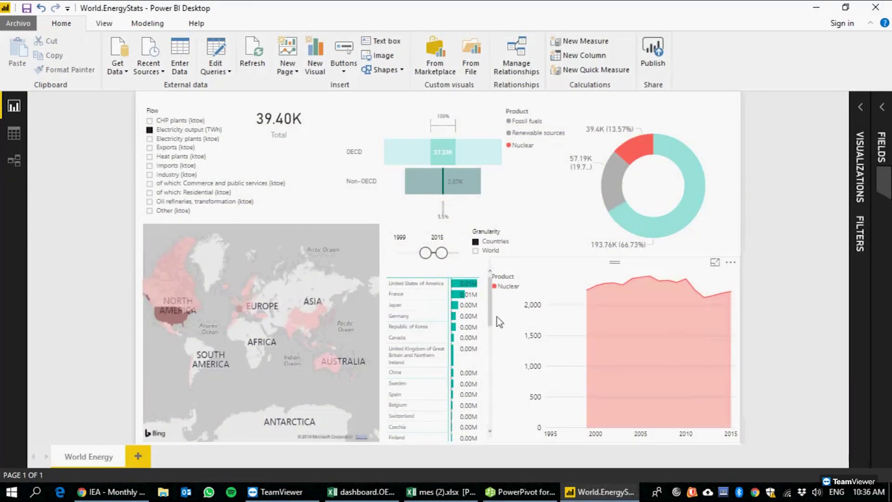